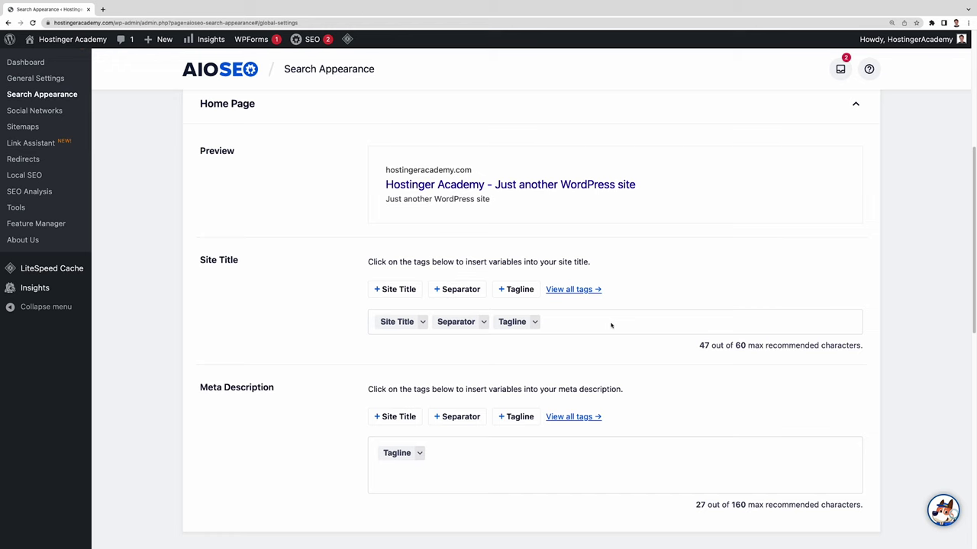
# In the Search Appearance content types, set the Posts schema type to Article and the article type to News Article.
pyautogui.scroll(5, 611, 325)
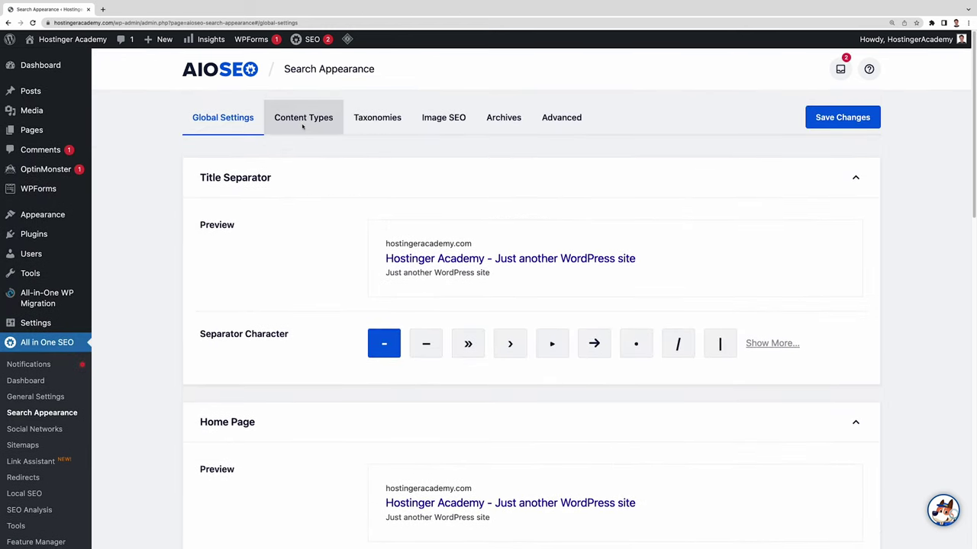
pyautogui.click(303, 126)
pyautogui.click(340, 217)
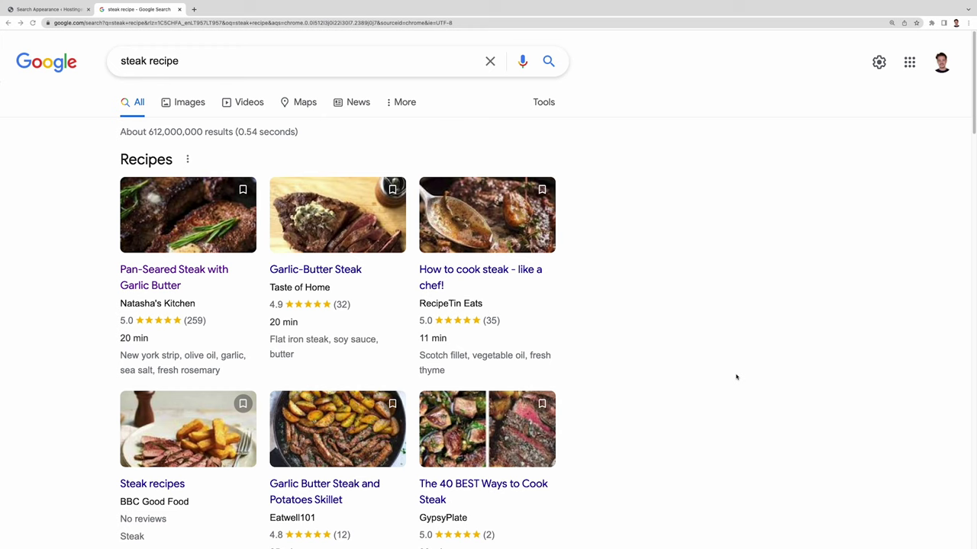
pyautogui.scroll(-1, 737, 377)
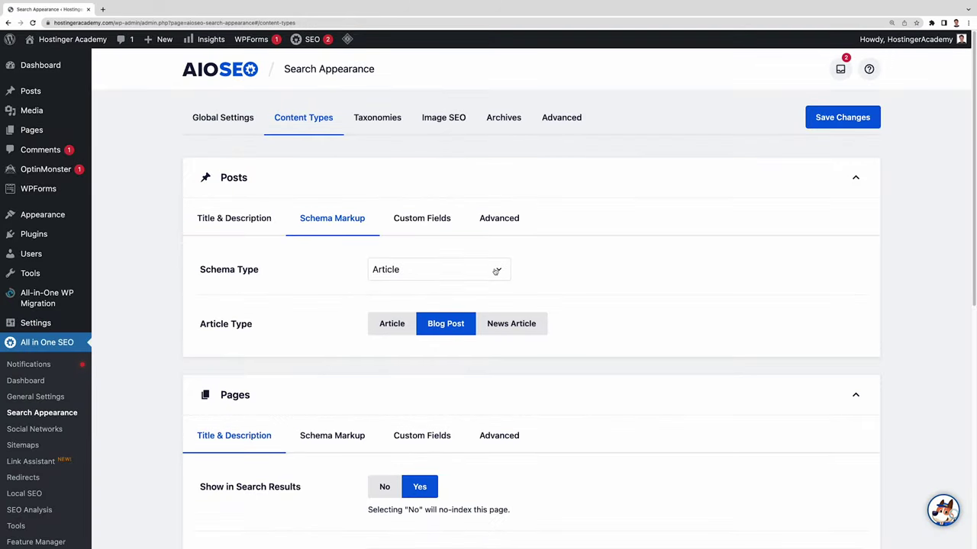
pyautogui.click(496, 270)
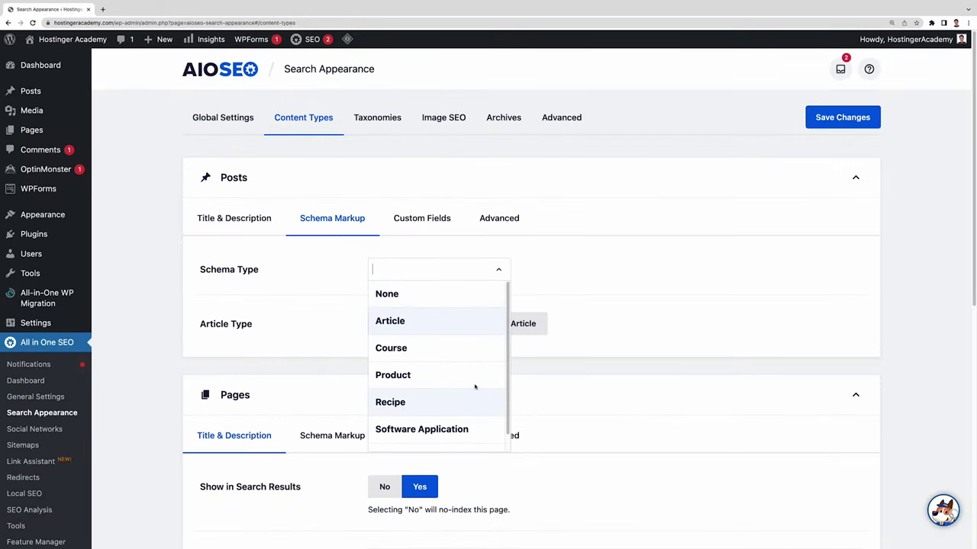
pyautogui.click(469, 326)
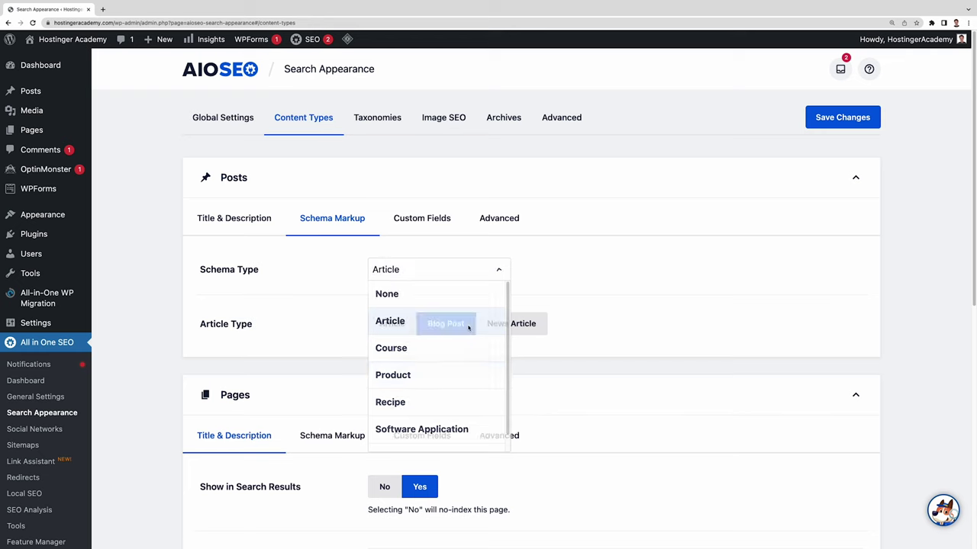
pyautogui.click(391, 324)
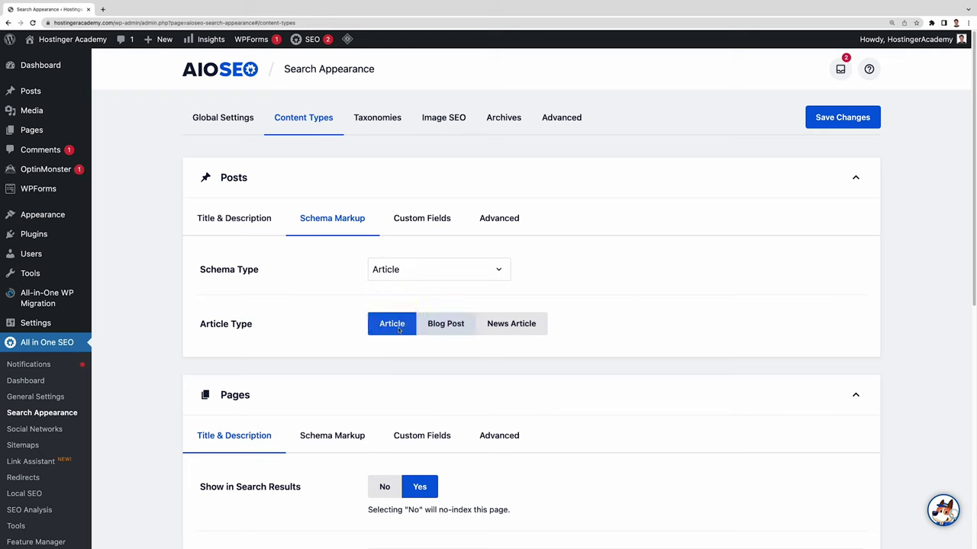
pyautogui.click(447, 324)
pyautogui.click(511, 323)
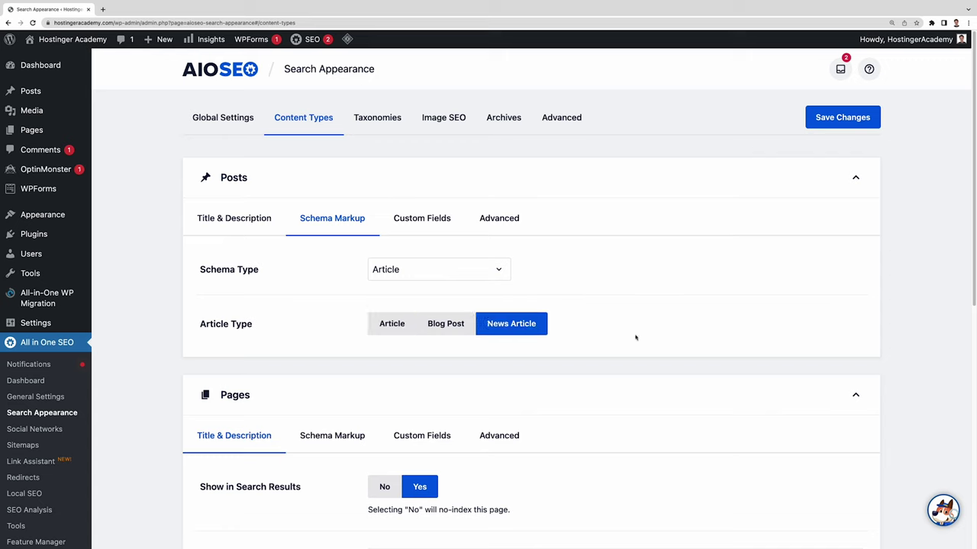
# Set the schema type for Pages to Recipe in their schema markup settings.
pyautogui.scroll(-4, 635, 338)
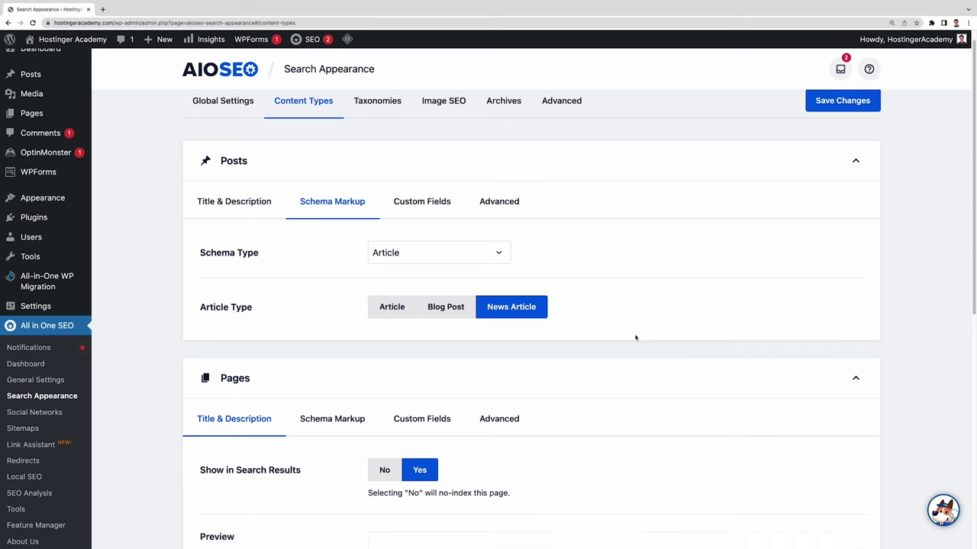
pyautogui.click(321, 175)
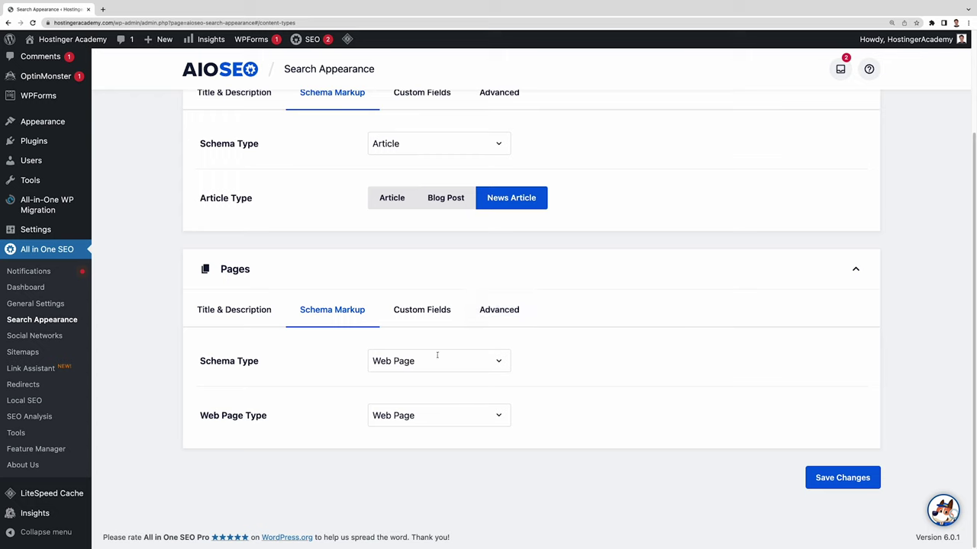
pyautogui.click(437, 357)
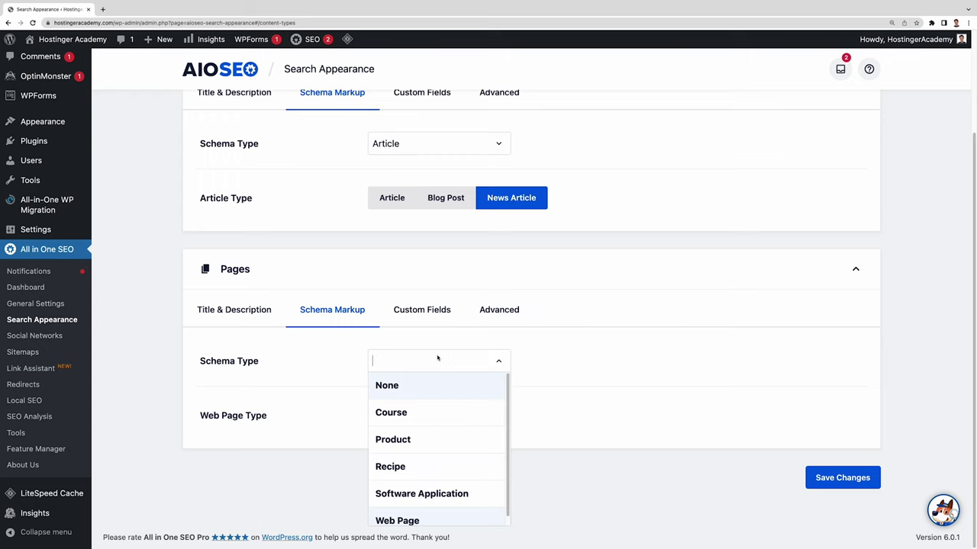
pyautogui.click(448, 469)
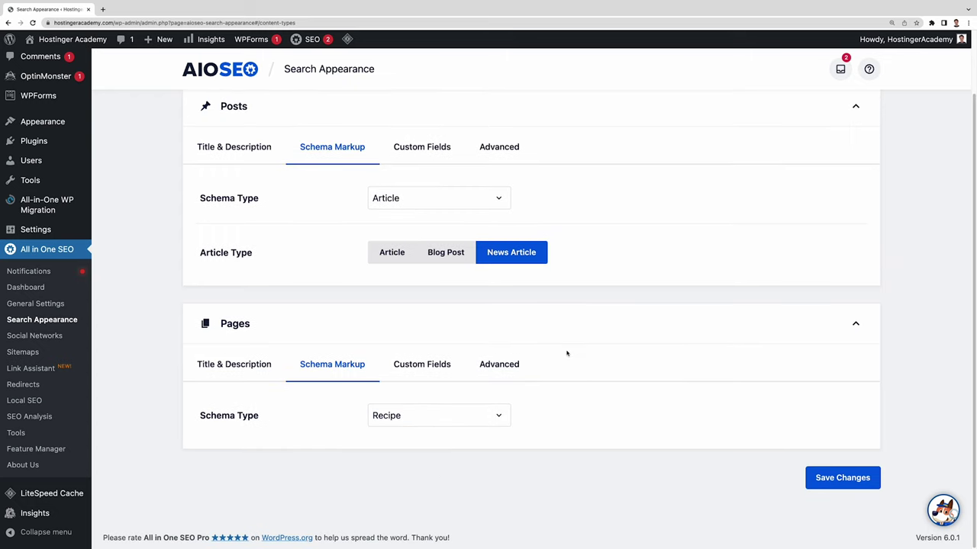
# Review the title and description settings for category taxonomies and author archives in Search Appearance.
pyautogui.scroll(3, 567, 353)
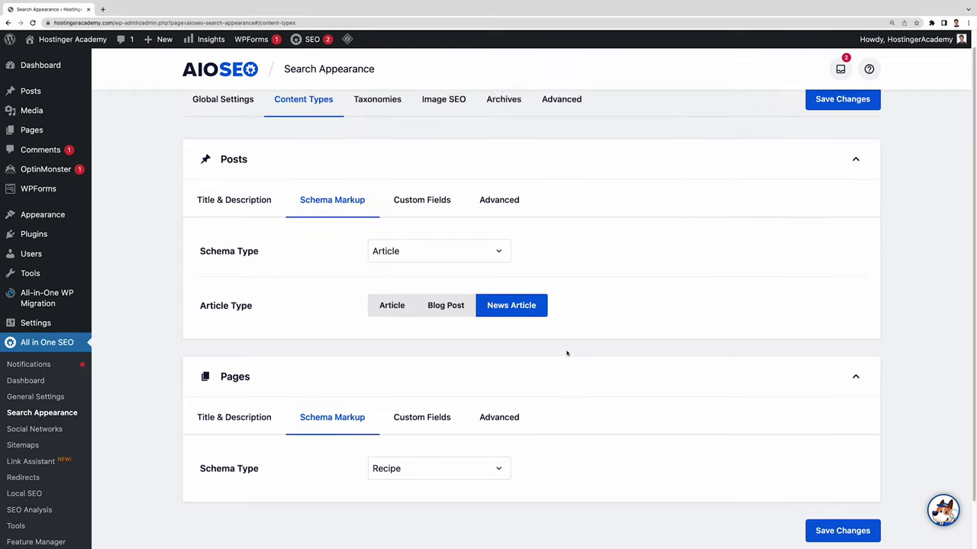
pyautogui.click(377, 102)
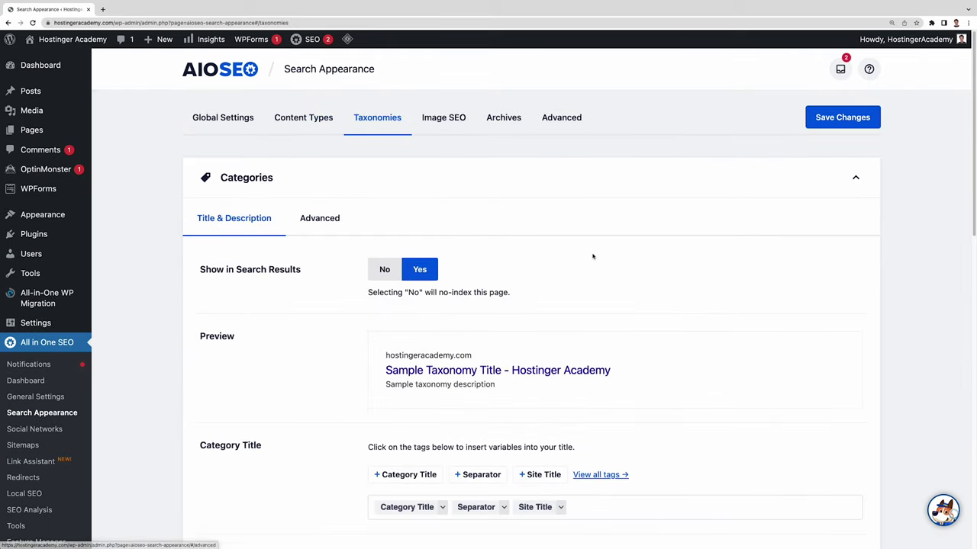
pyautogui.scroll(-2, 593, 255)
pyautogui.scroll(2, 593, 257)
pyautogui.click(506, 117)
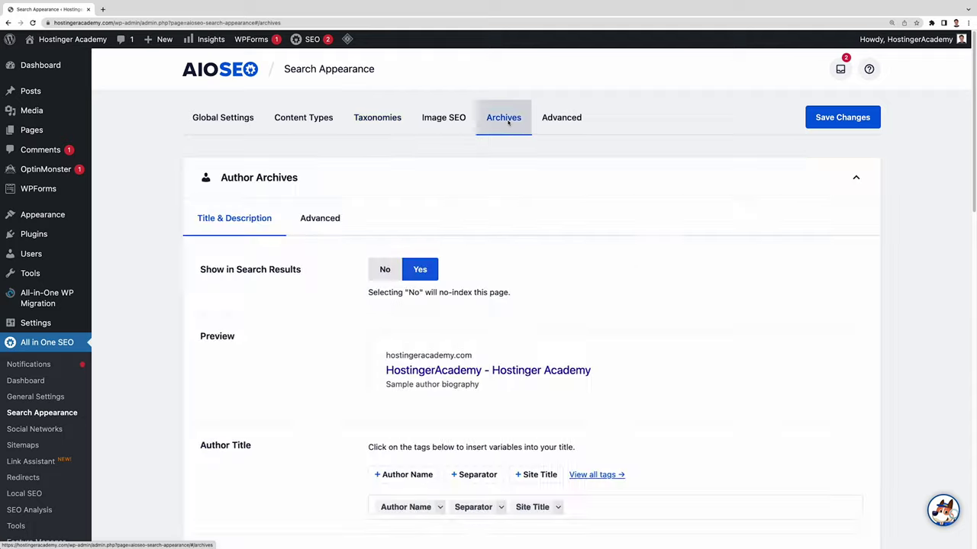
pyautogui.scroll(-2, 651, 237)
pyautogui.scroll(-2, 651, 238)
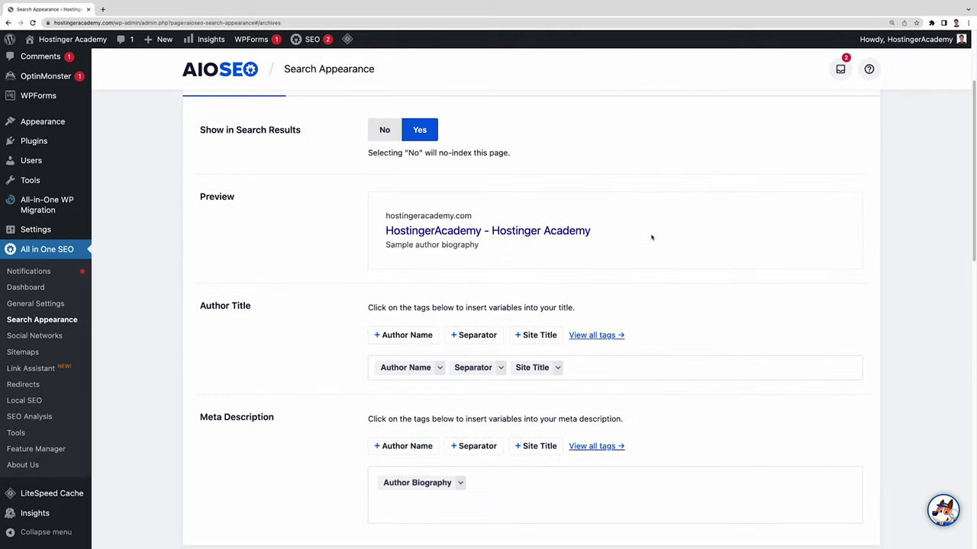
pyautogui.scroll(4, 649, 236)
# Examine the attachment redirect and image title attribute options in the Image SEO settings.
pyautogui.click(444, 117)
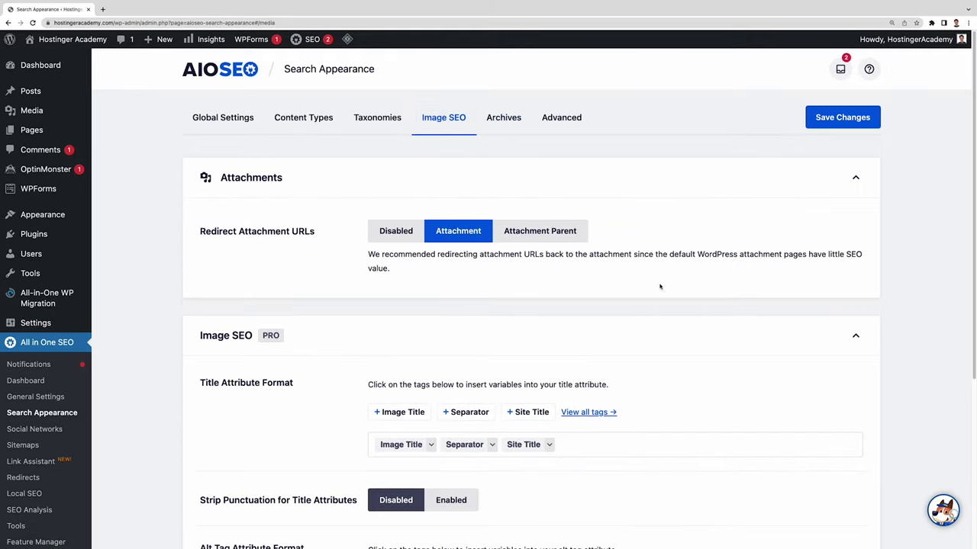
pyautogui.scroll(-2, 669, 325)
pyautogui.scroll(-5, 668, 324)
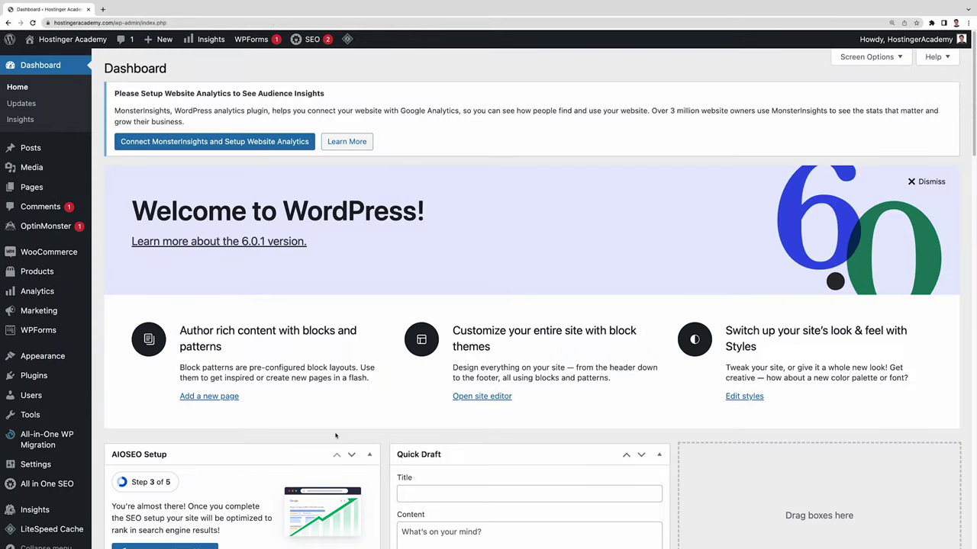
# Open a new WooCommerce product and examine its SEO title, meta description and focus keyphrase settings.
pyautogui.moveTo(69, 271)
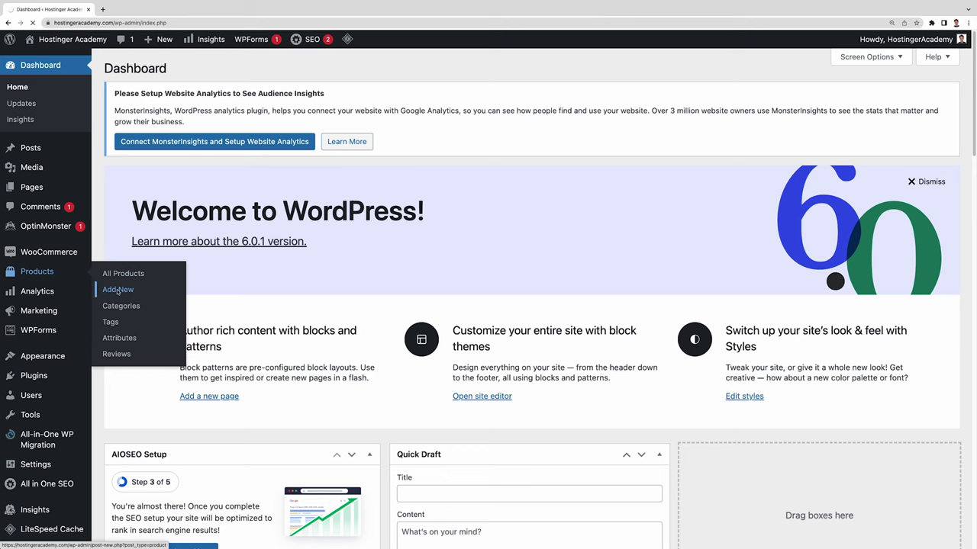
pyautogui.click(118, 290)
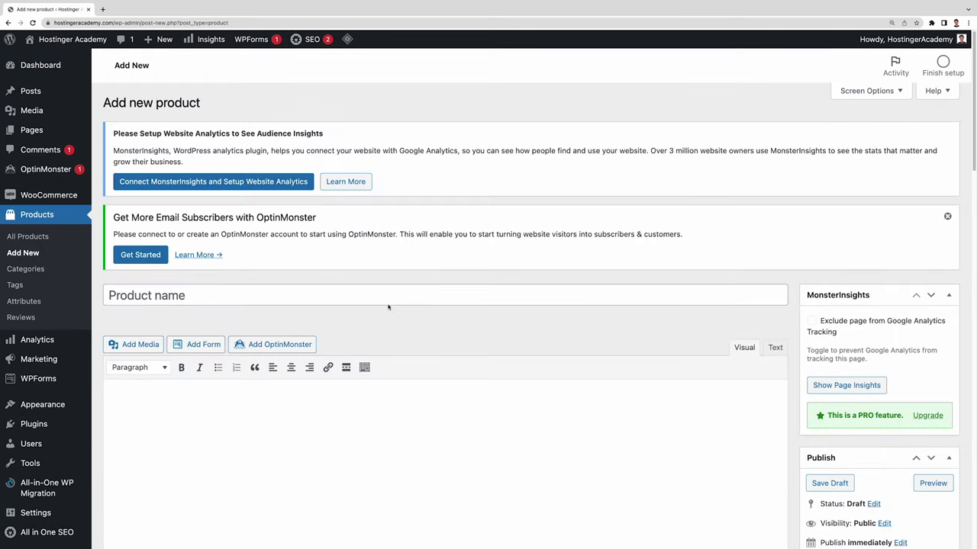
pyautogui.scroll(-10, 388, 307)
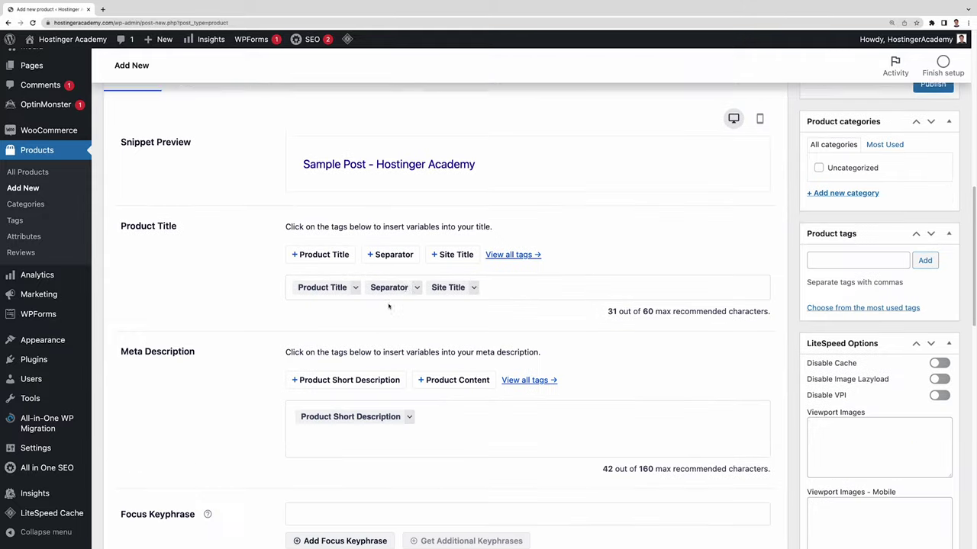
pyautogui.scroll(-2, 649, 346)
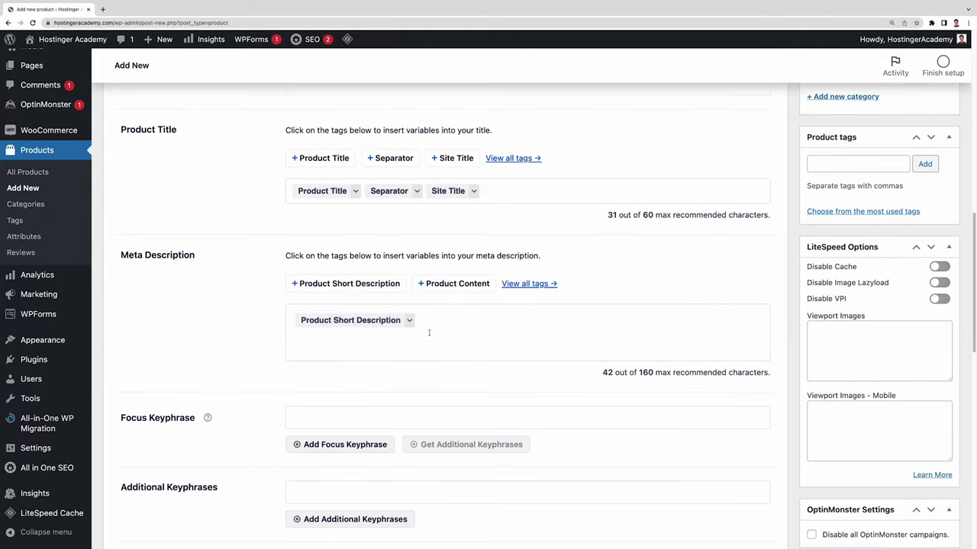
pyautogui.scroll(-4, 673, 352)
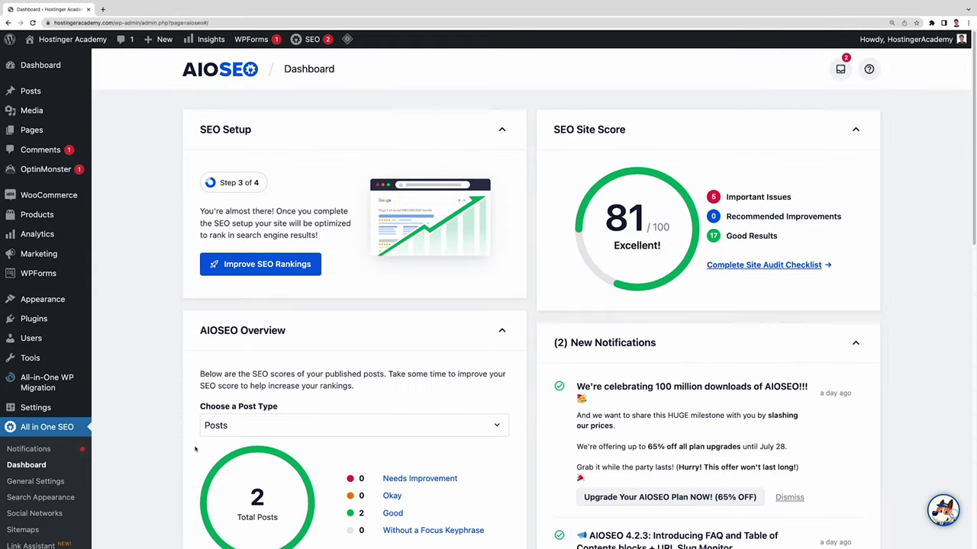
# Open the Local SEO locations settings and review the business info, contact, ID and payment fields.
pyautogui.scroll(-5, 195, 450)
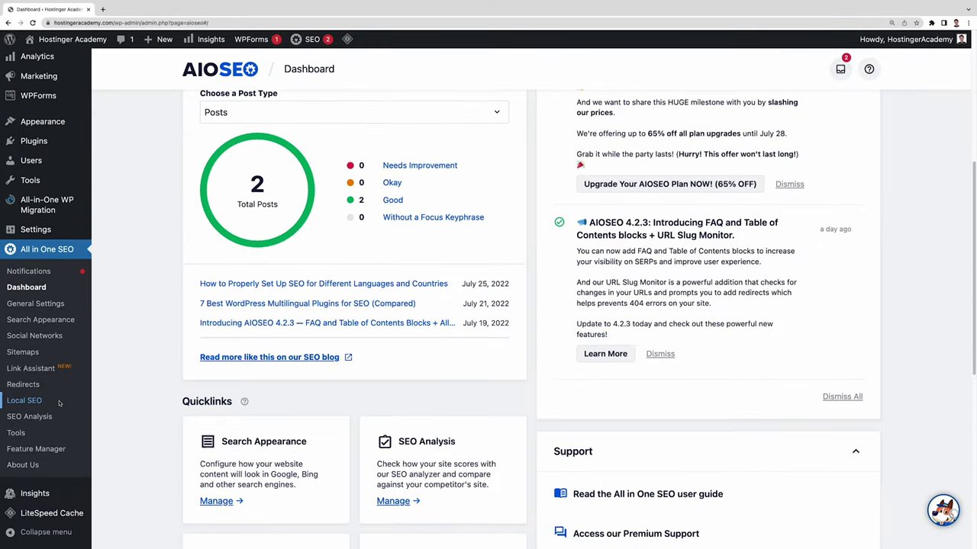
pyautogui.click(60, 402)
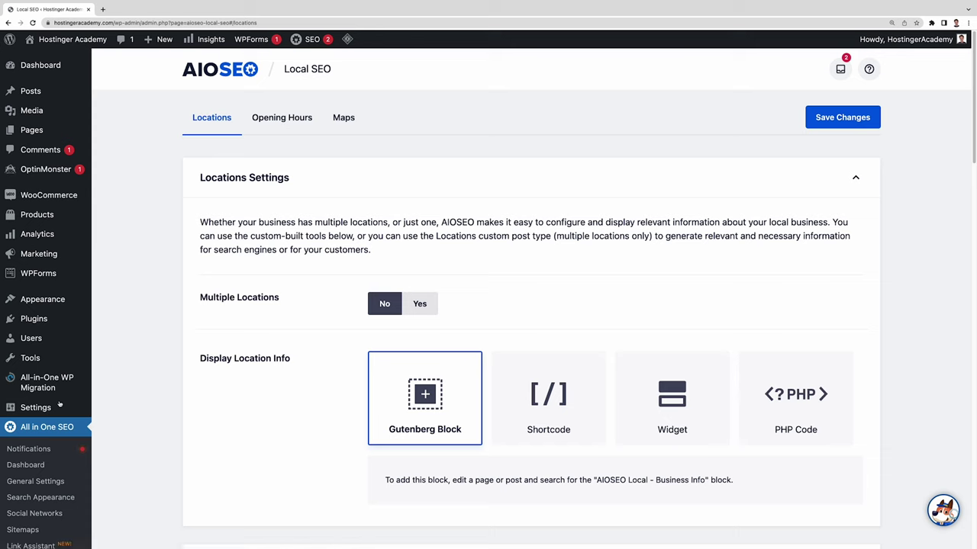
pyautogui.scroll(-5, 257, 343)
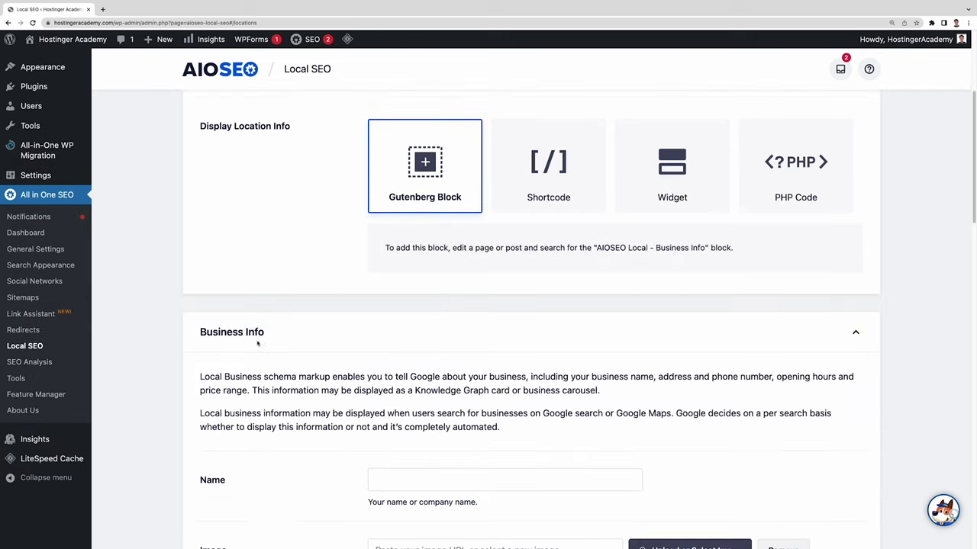
pyautogui.scroll(-2, 257, 343)
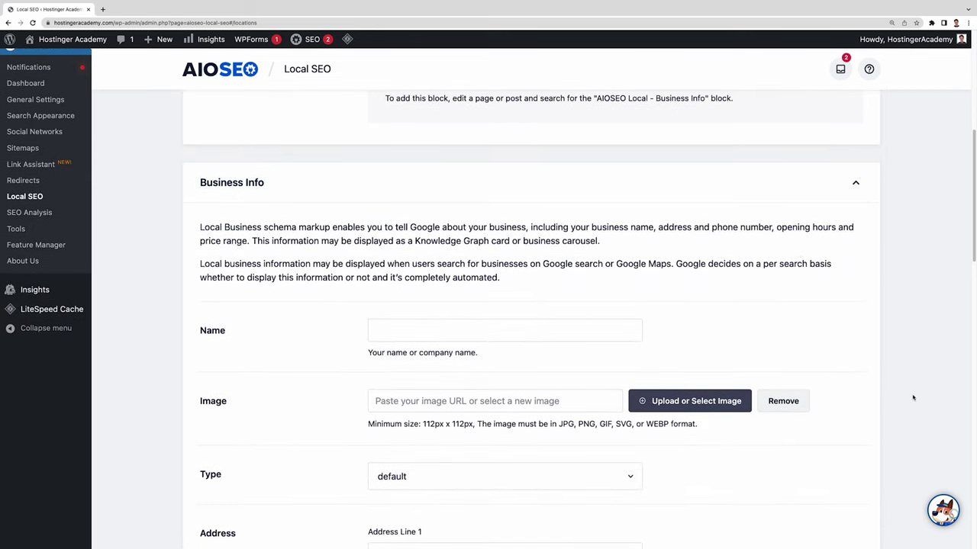
pyautogui.scroll(-2, 913, 397)
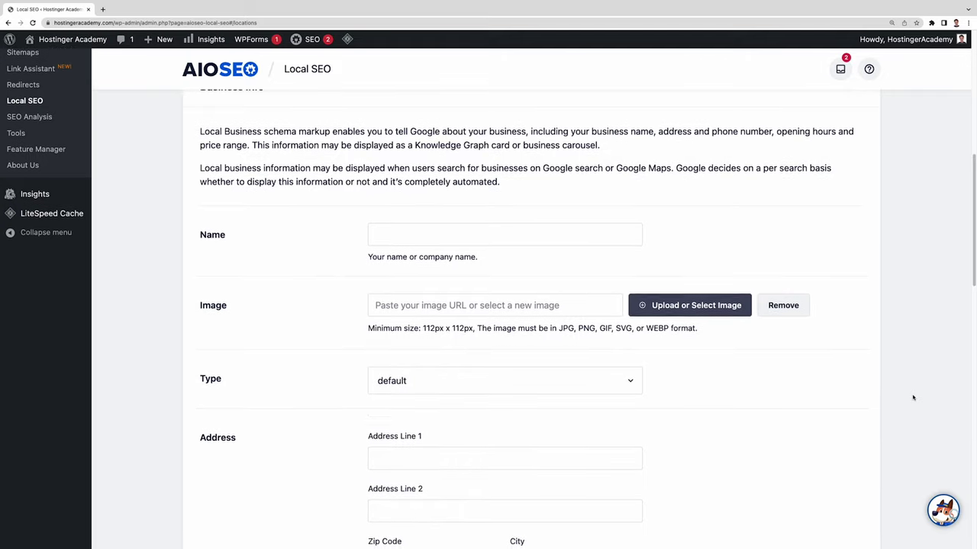
pyautogui.scroll(-6, 912, 397)
pyautogui.scroll(-5, 912, 398)
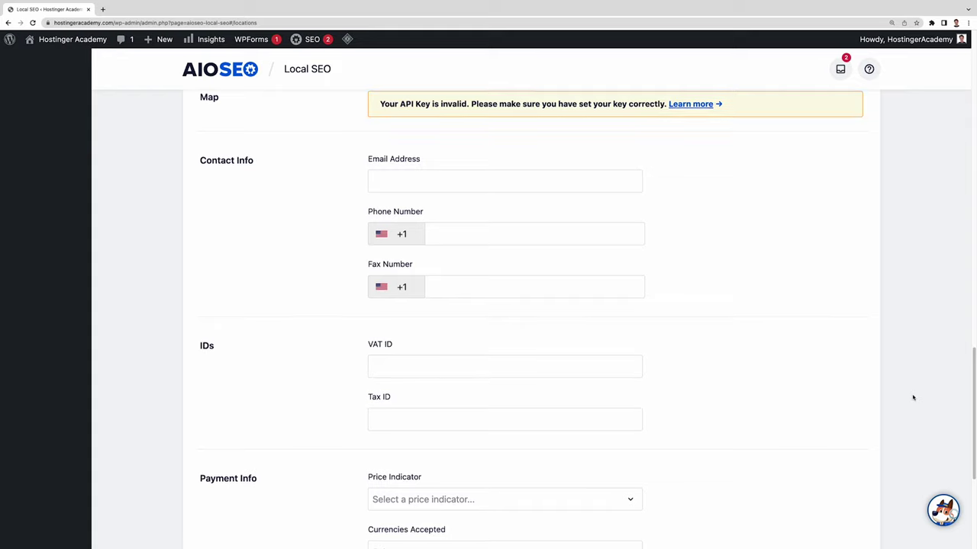
pyautogui.scroll(-2, 913, 397)
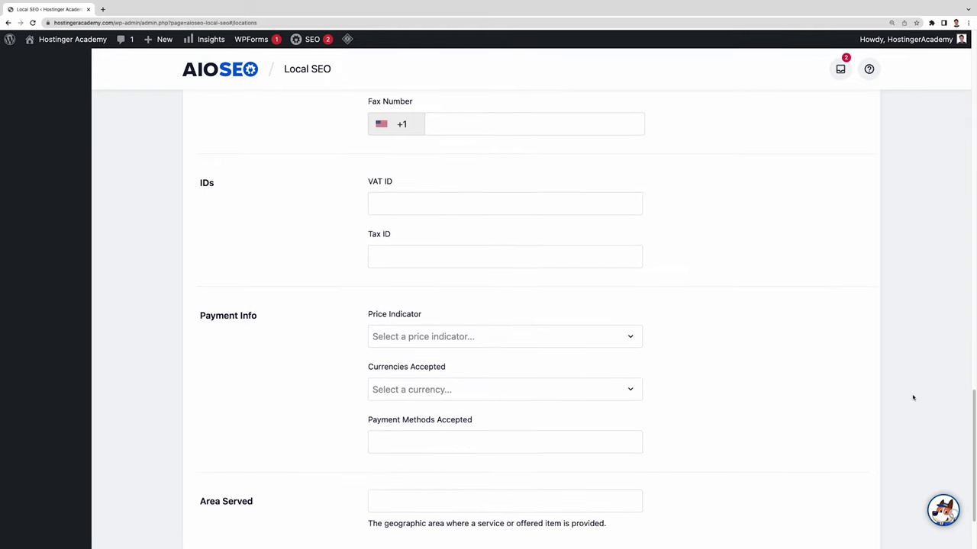
pyautogui.scroll(-2, 913, 397)
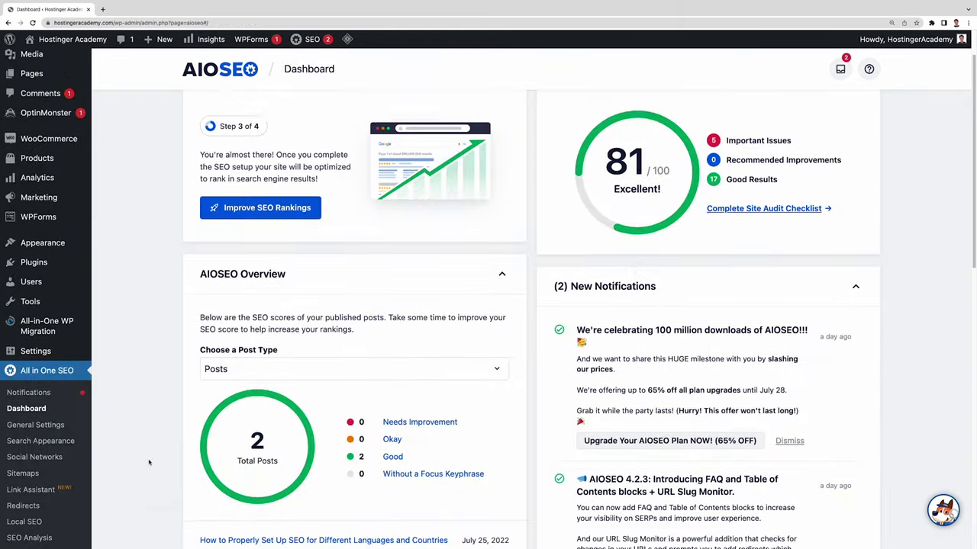
# Open the Facebook settings under Social Networks and review the general and home page sharing options.
pyautogui.scroll(-1, 149, 462)
pyautogui.click(61, 421)
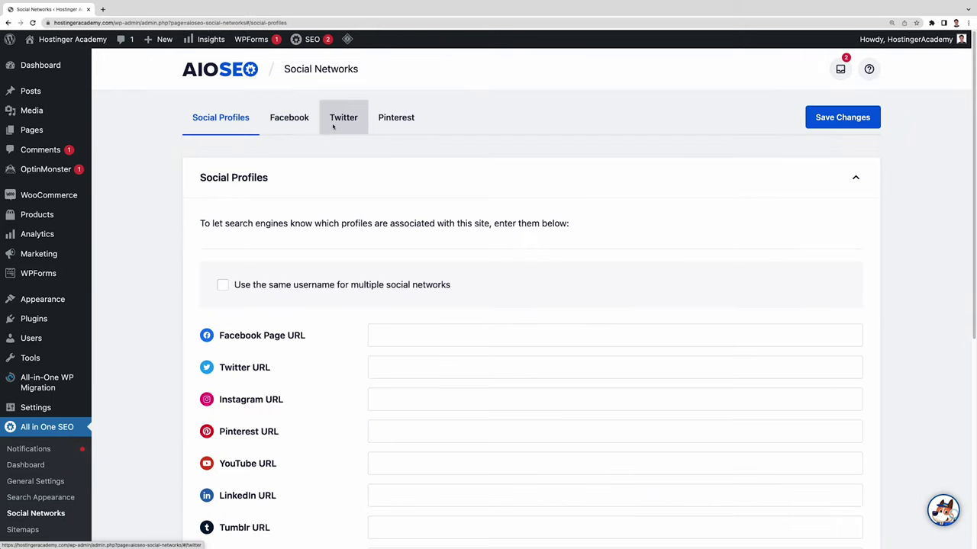
pyautogui.click(289, 129)
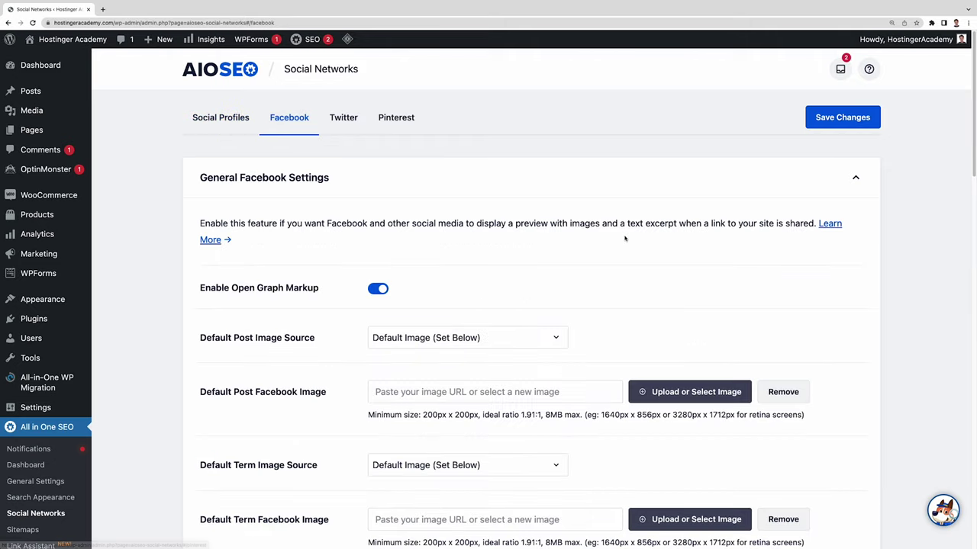
pyautogui.scroll(-3, 624, 239)
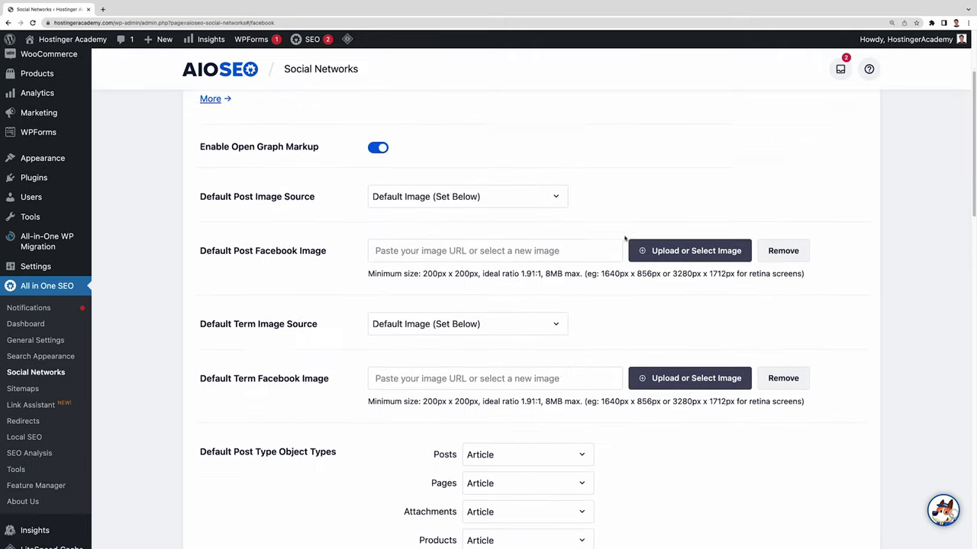
pyautogui.scroll(-8, 624, 238)
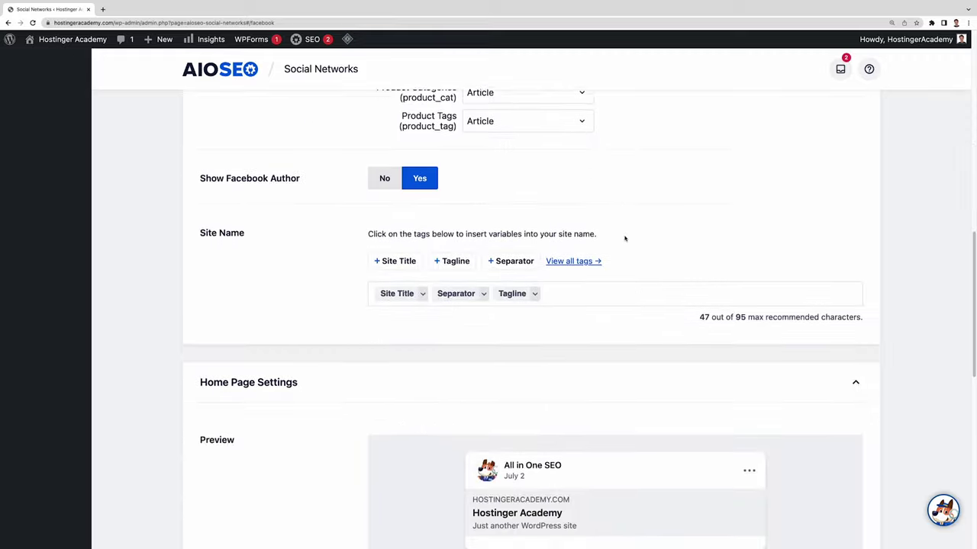
pyautogui.scroll(-5, 624, 239)
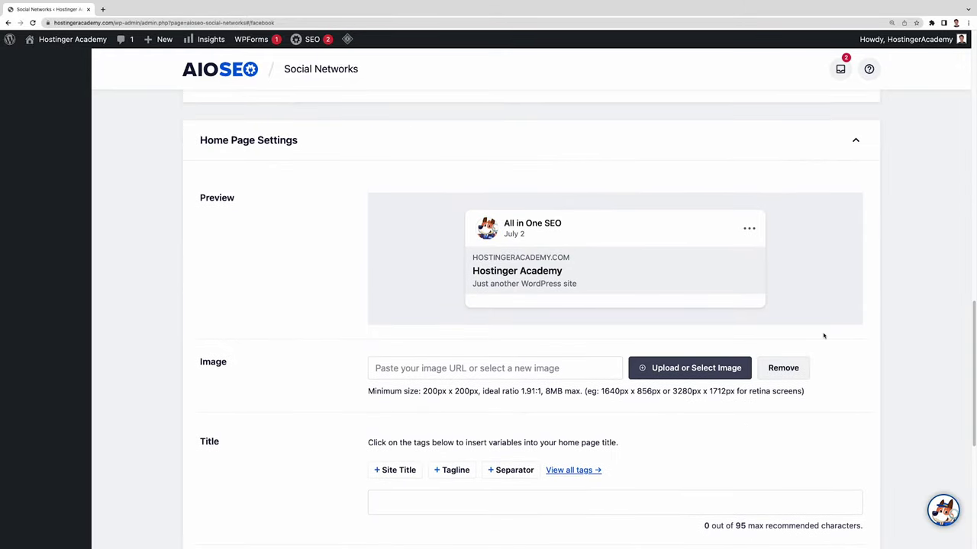
# Enable the Advanced Settings for Facebook and review the Admin ID, App ID, Author URL and article tags options.
pyautogui.scroll(-8, 823, 336)
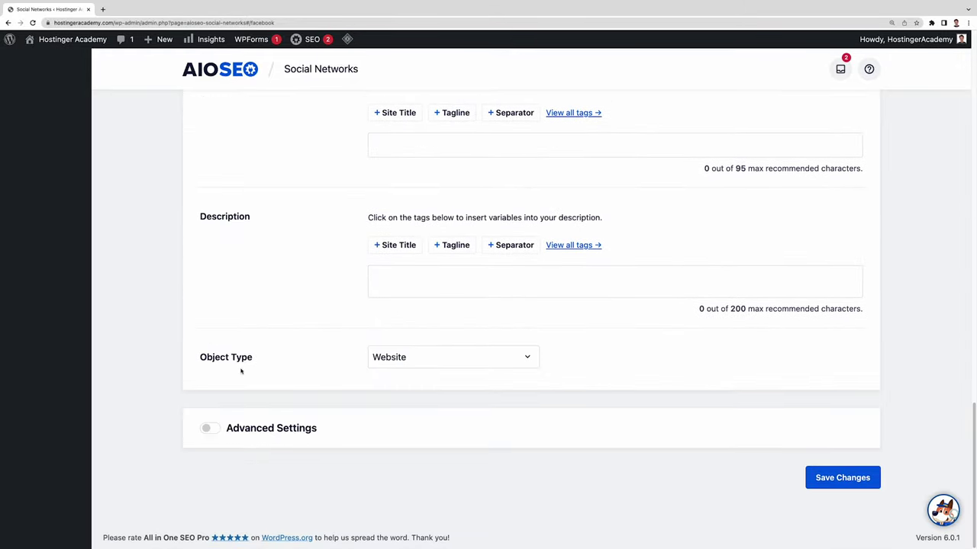
pyautogui.click(209, 429)
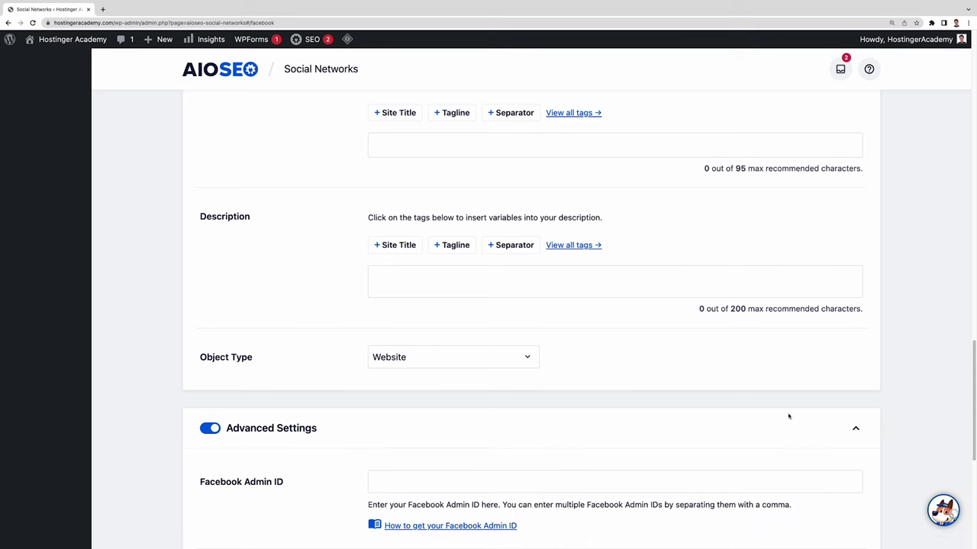
pyautogui.scroll(-6, 789, 416)
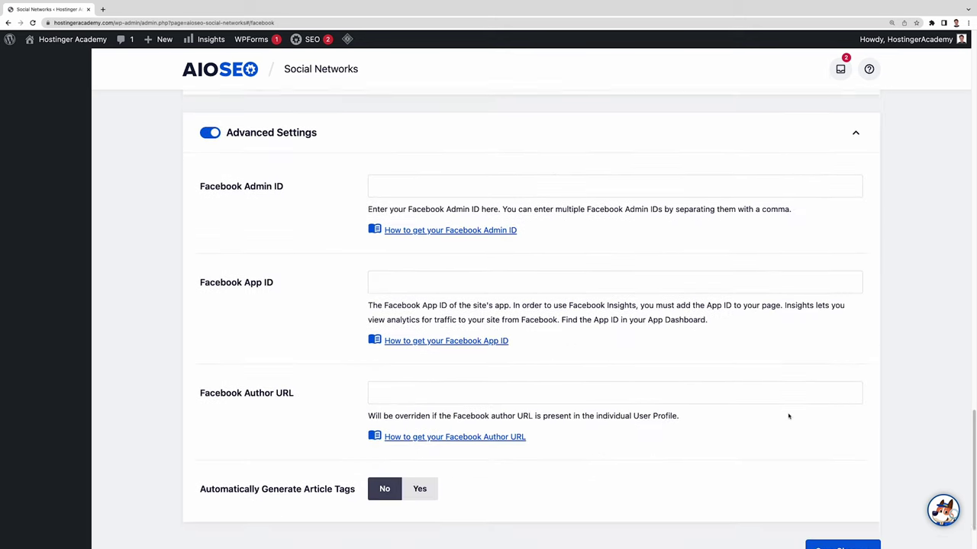
pyautogui.scroll(-1, 788, 417)
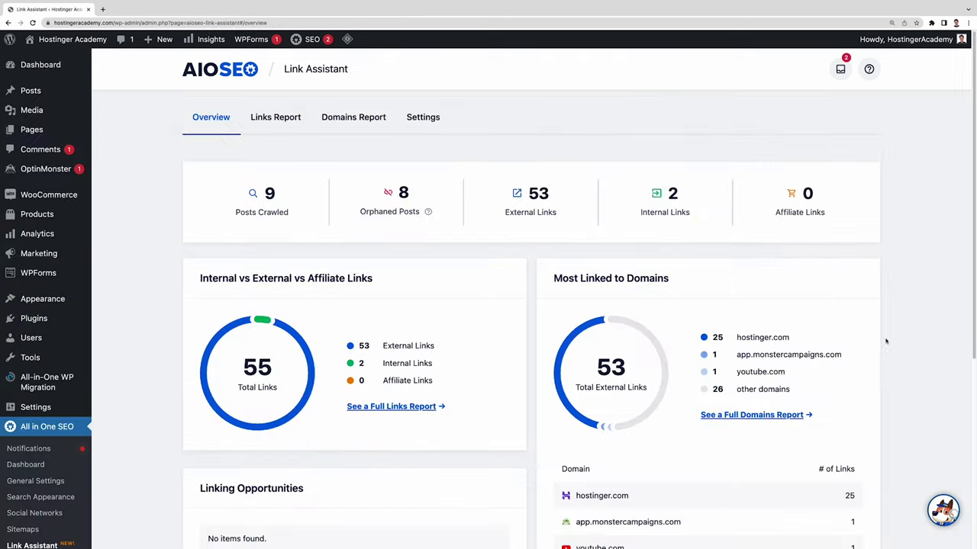
# Review the Link Assistant overview of link counts and linked domains, and open the Links Report of all posts.
pyautogui.scroll(-3, 908, 346)
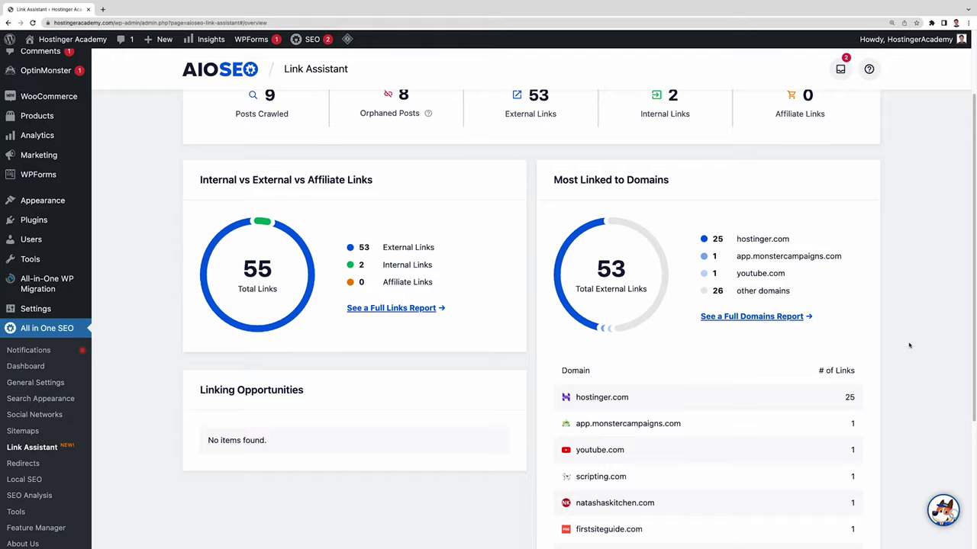
pyautogui.scroll(-5, 908, 346)
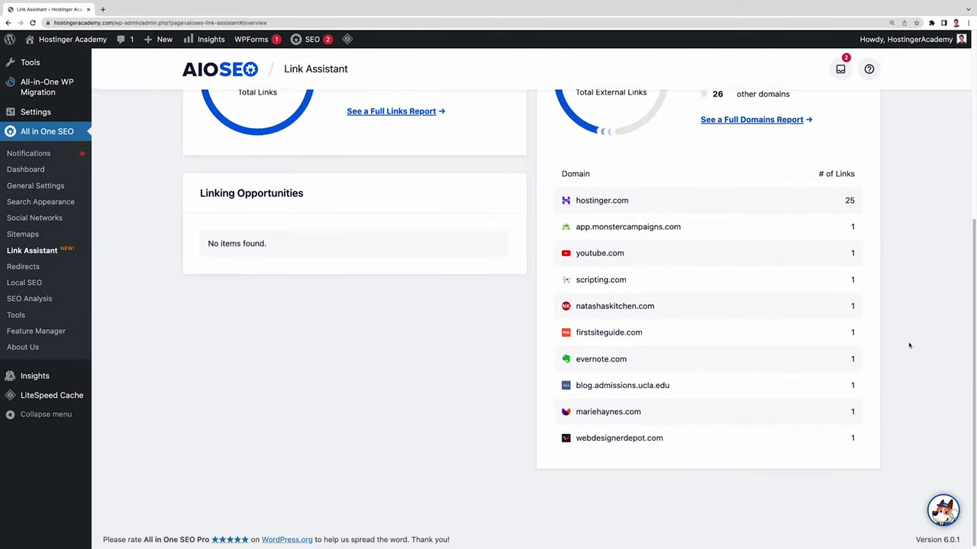
pyautogui.scroll(8, 909, 346)
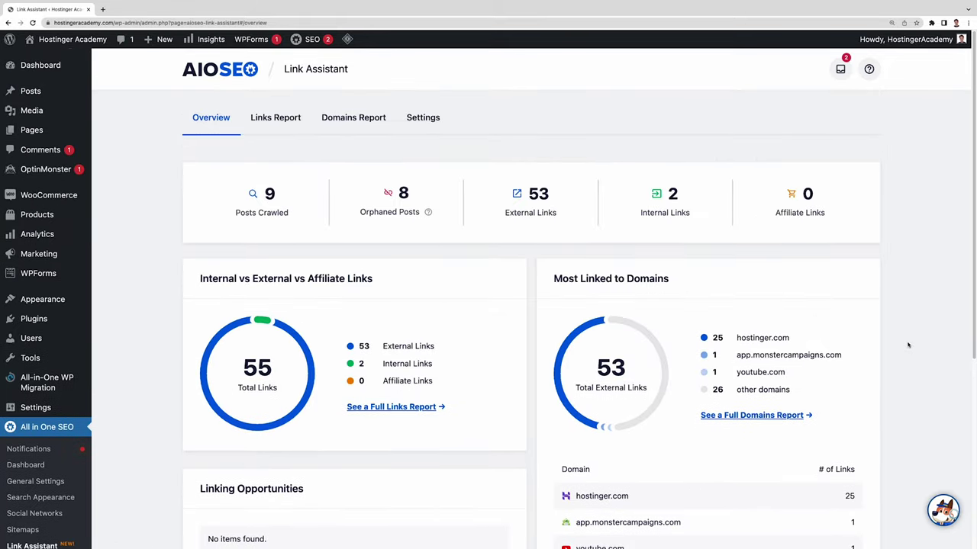
pyautogui.click(296, 118)
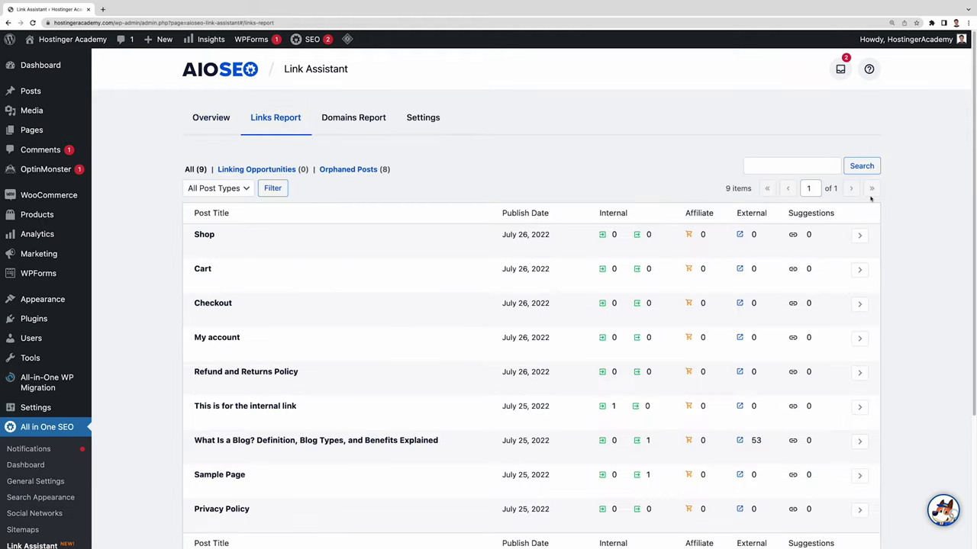
pyautogui.scroll(-3, 870, 198)
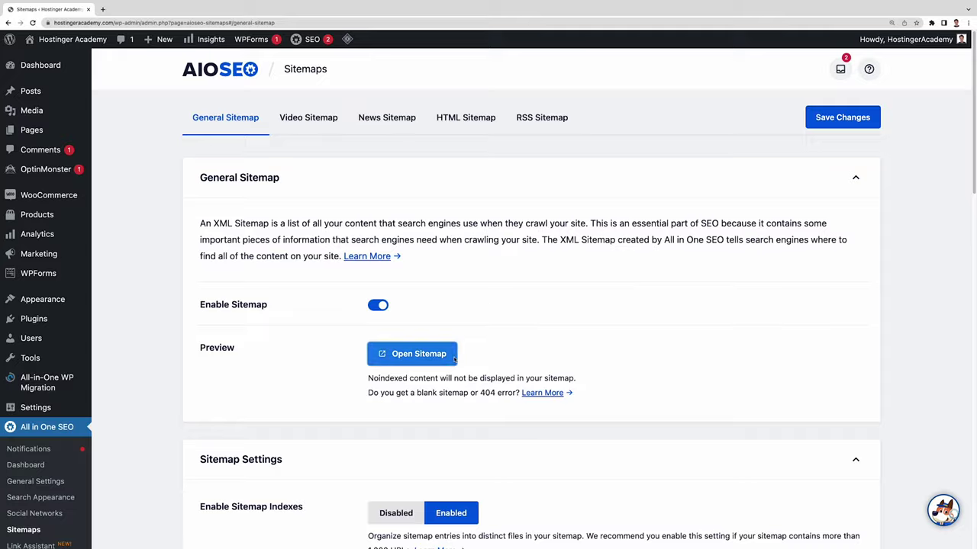
# Preview the general XML sitemap and the video sitemap from the Sitemaps settings.
pyautogui.click(452, 356)
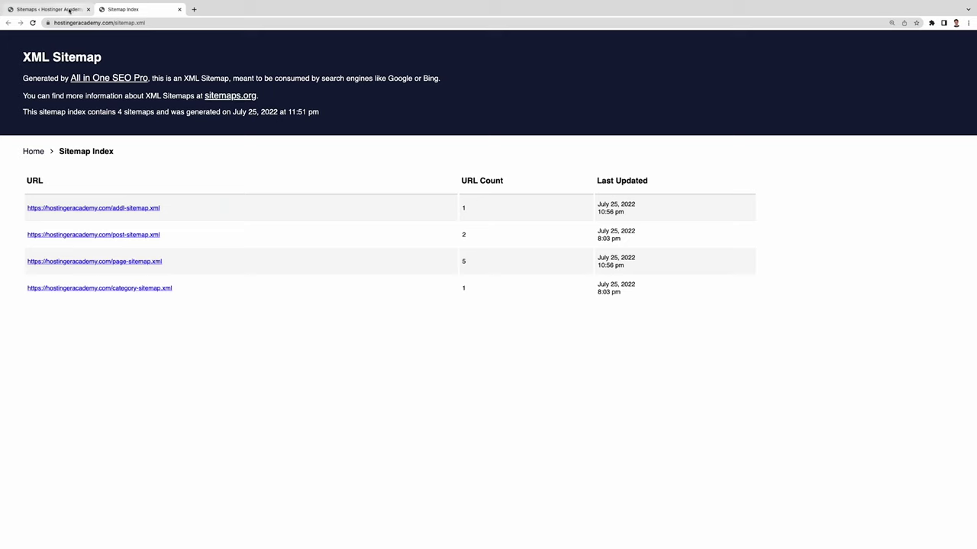
pyautogui.click(84, 8)
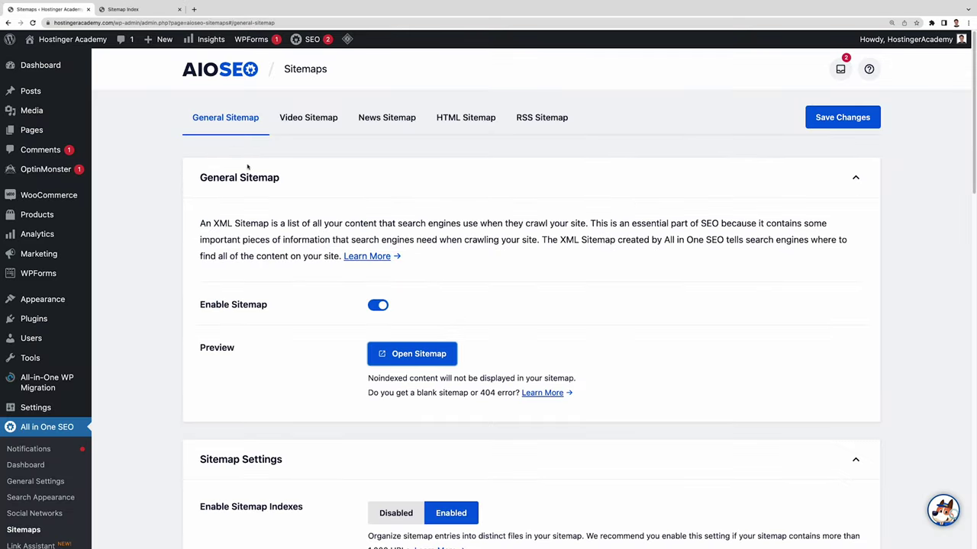
pyautogui.click(308, 117)
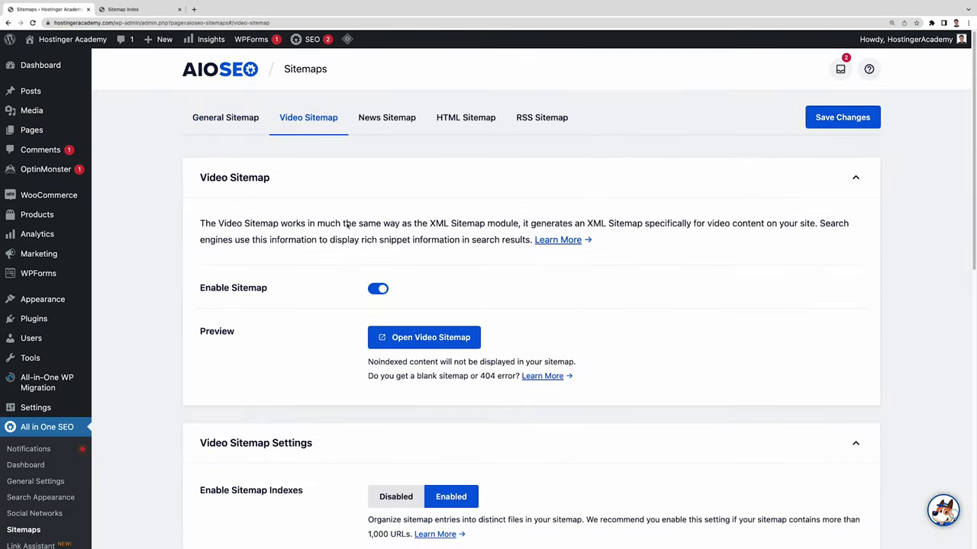
pyautogui.click(422, 336)
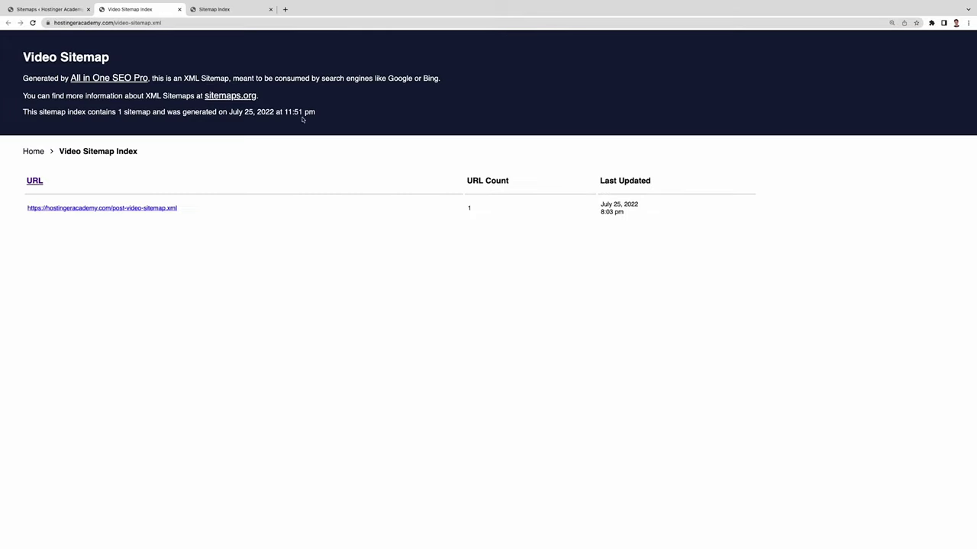
pyautogui.click(49, 9)
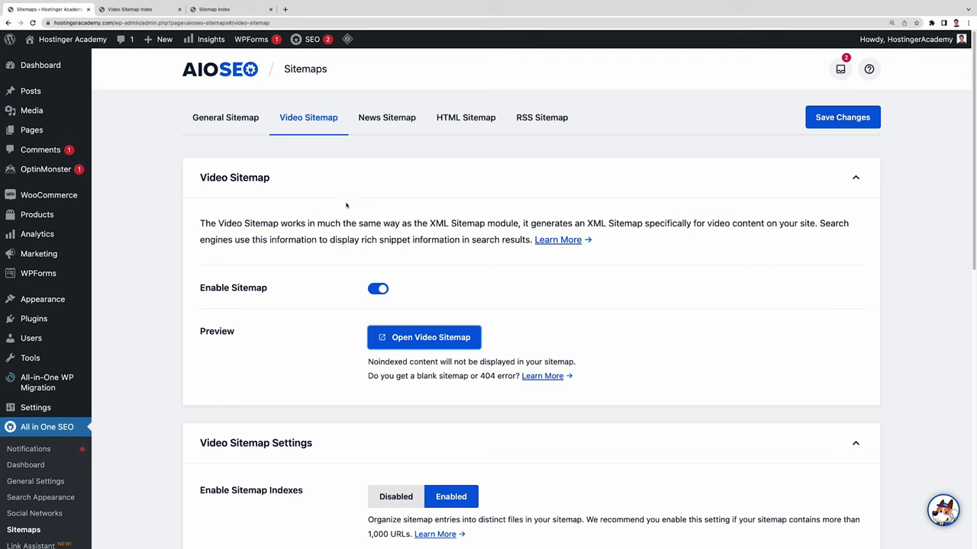
# Examine the General Sitemap's index, post type, exclusion and priority score settings, and open the News Sitemap settings.
pyautogui.click(223, 119)
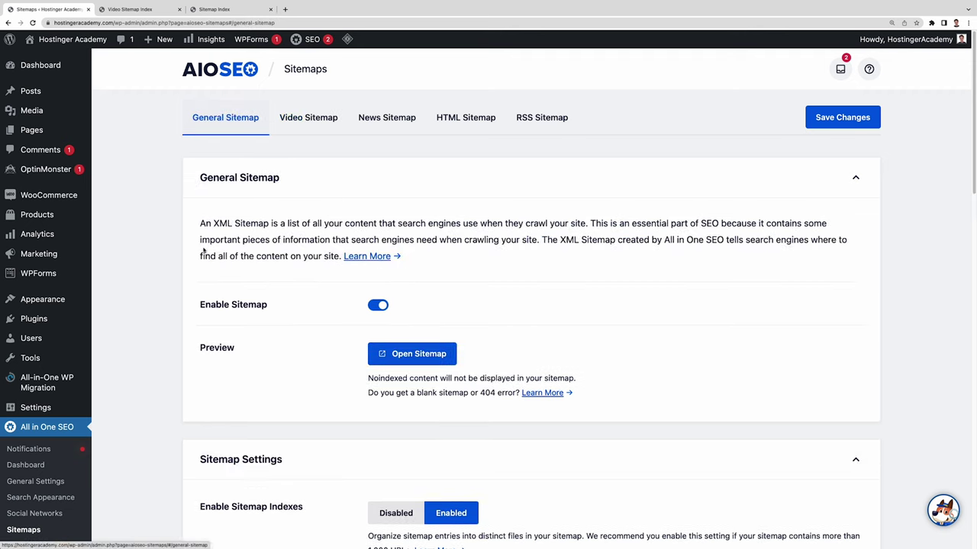
pyautogui.scroll(-2, 352, 224)
pyautogui.scroll(-3, 352, 224)
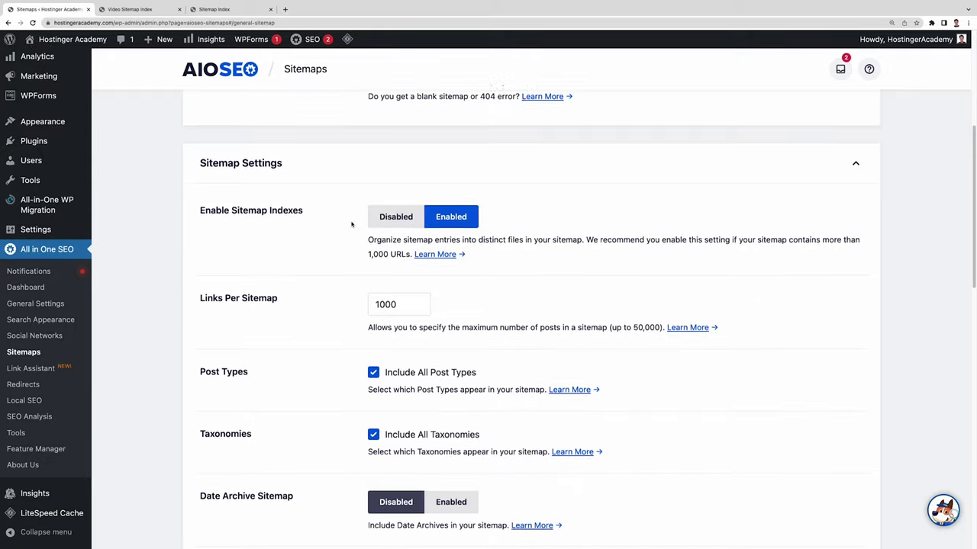
pyautogui.scroll(-9, 352, 224)
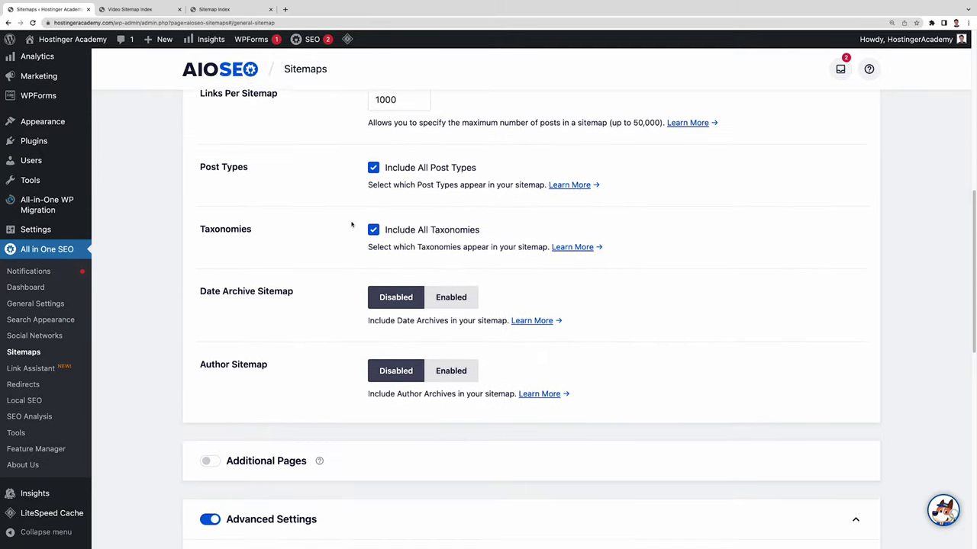
pyautogui.scroll(-4, 351, 224)
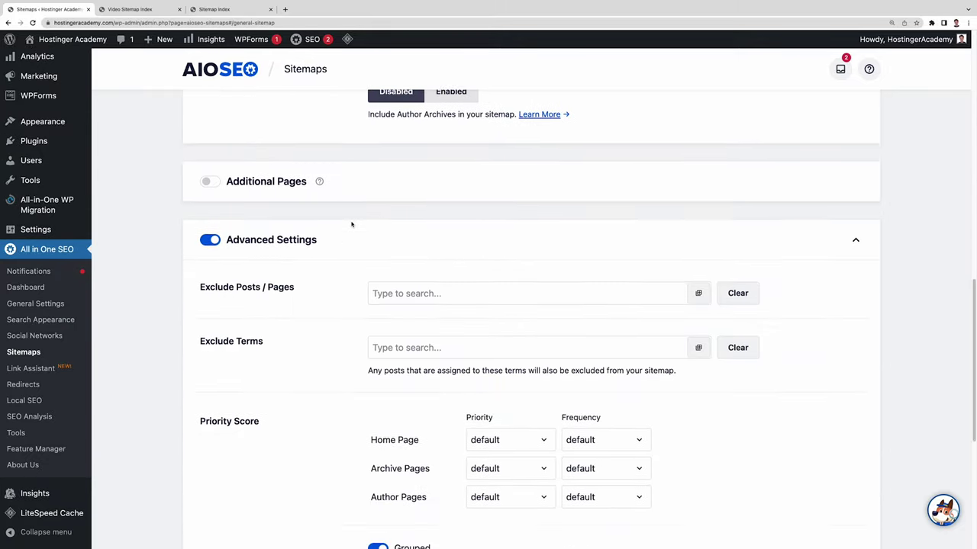
pyautogui.scroll(-2, 352, 225)
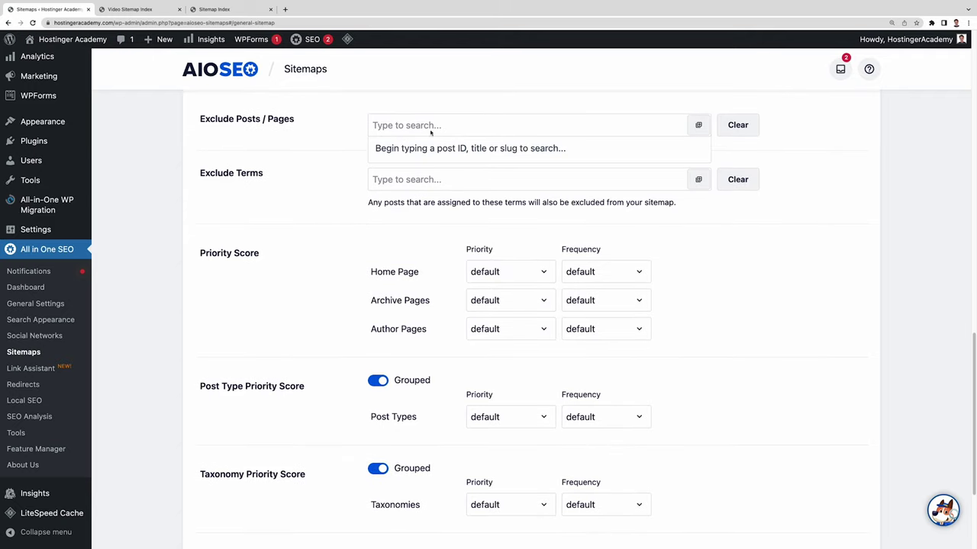
pyautogui.scroll(-4, 323, 175)
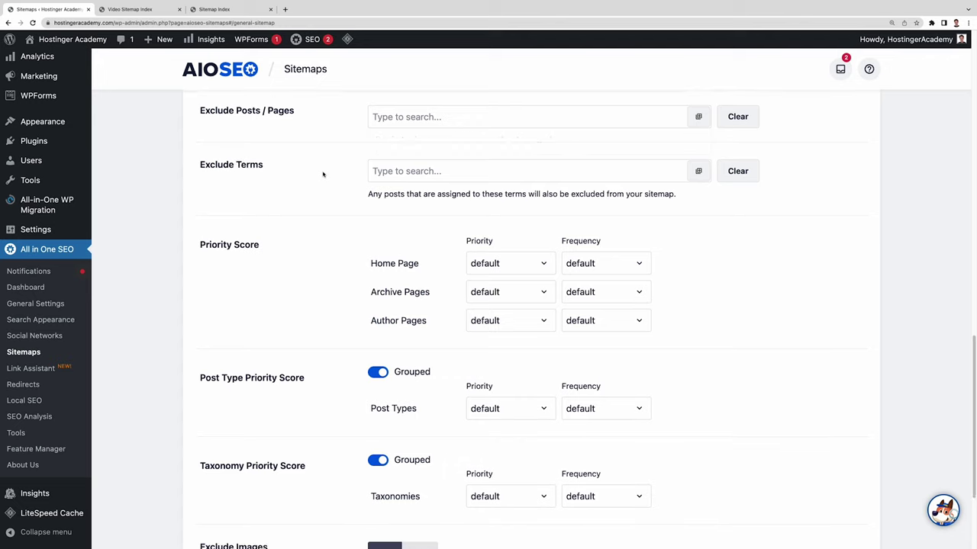
pyautogui.scroll(9, 322, 174)
pyautogui.scroll(10, 323, 175)
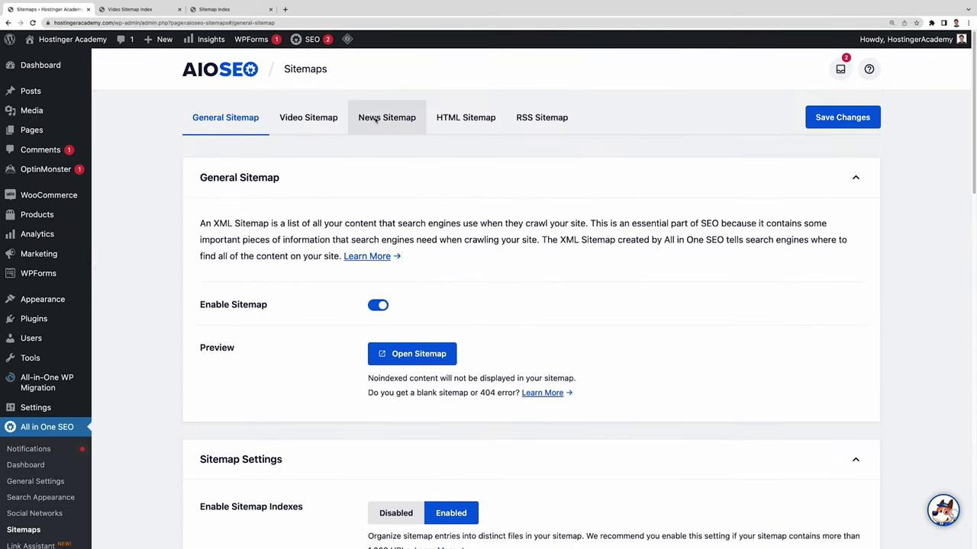
pyautogui.click(387, 118)
# Review the site score, post overview and notifications on the All in One SEO dashboard.
pyautogui.scroll(-1, 470, 254)
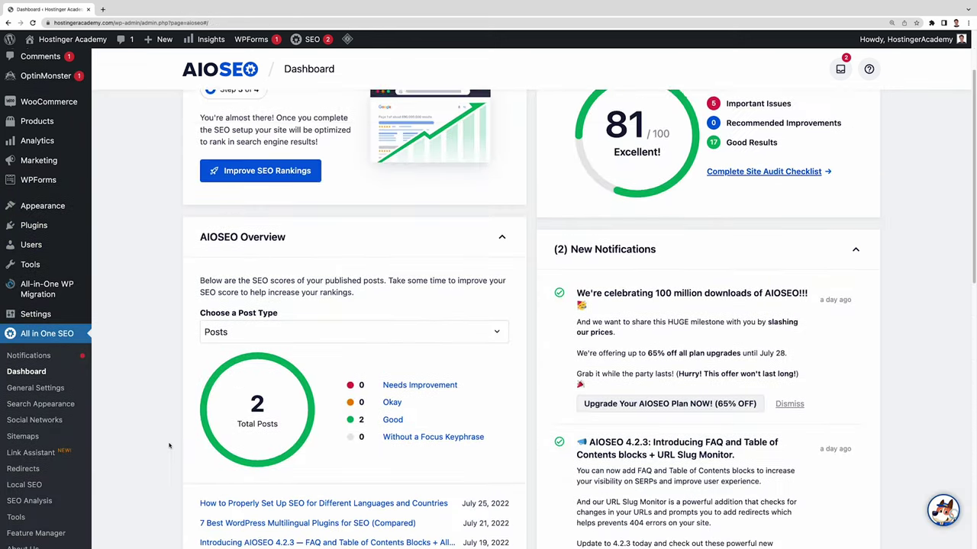
pyautogui.scroll(-2, 169, 445)
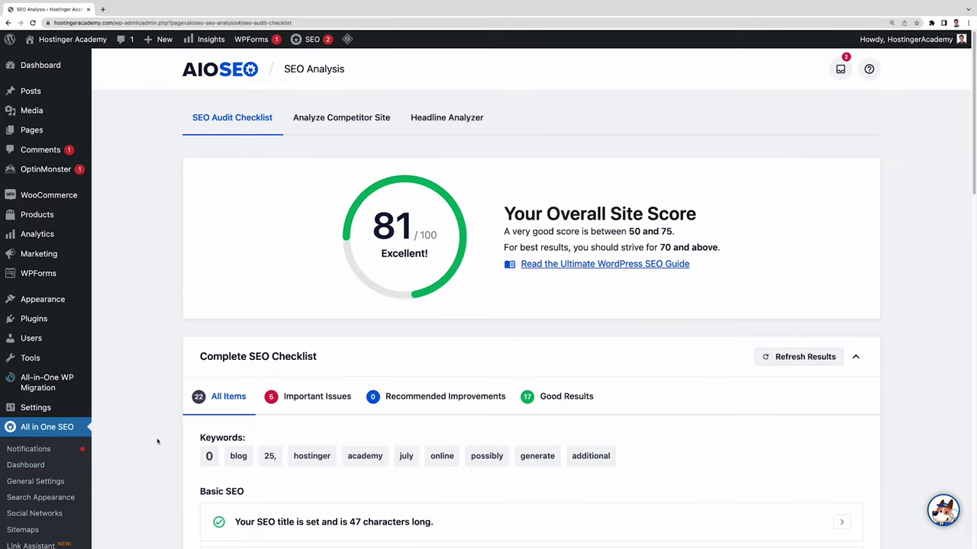
pyautogui.click(334, 122)
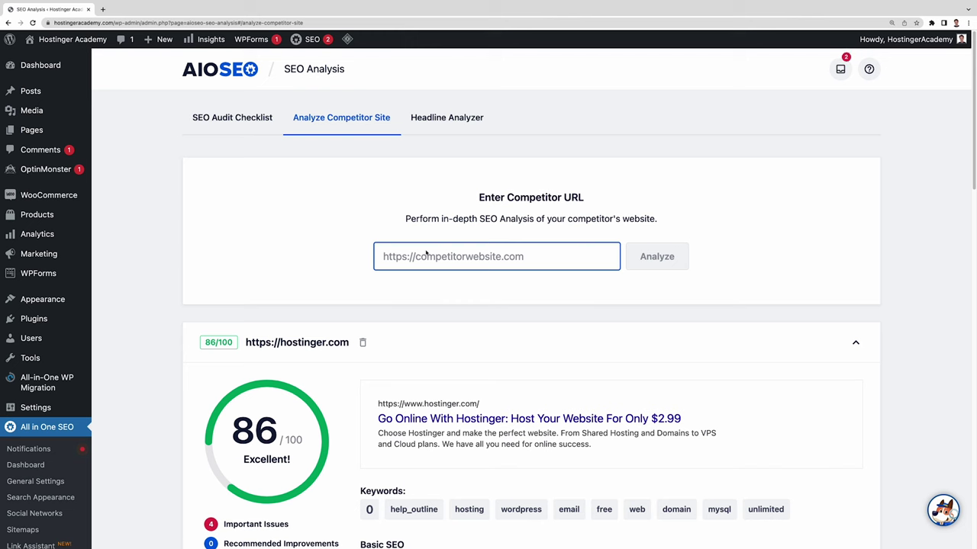
pyautogui.click(683, 260)
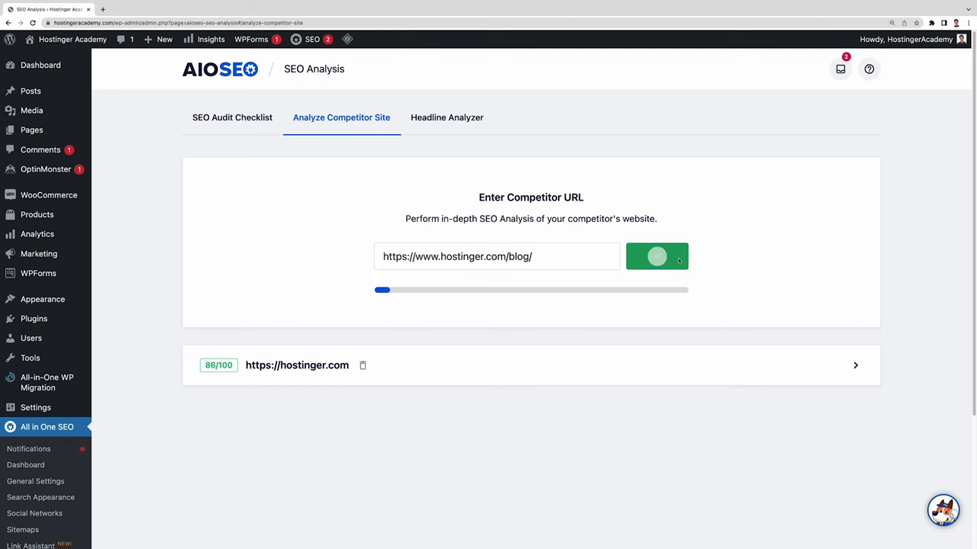
pyautogui.scroll(-3, 780, 306)
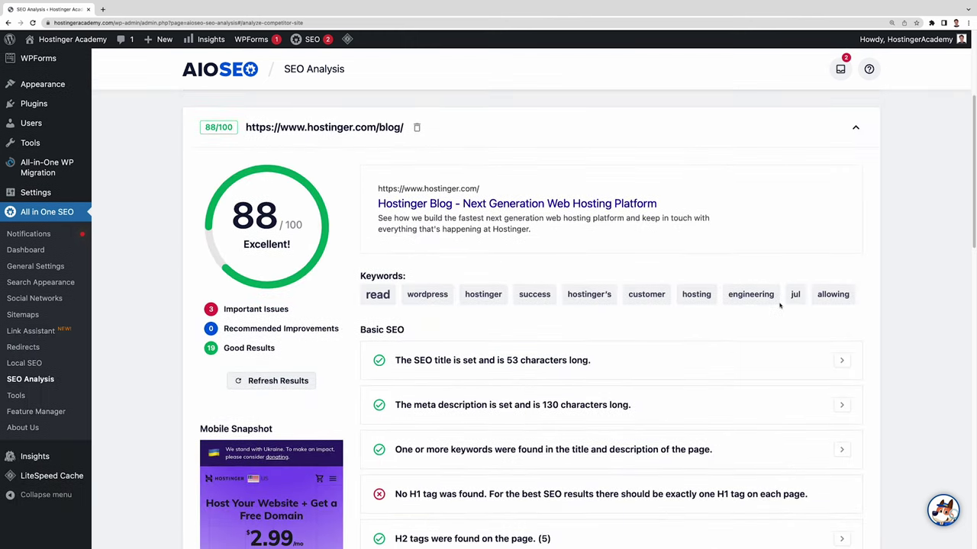
pyautogui.scroll(-2, 779, 306)
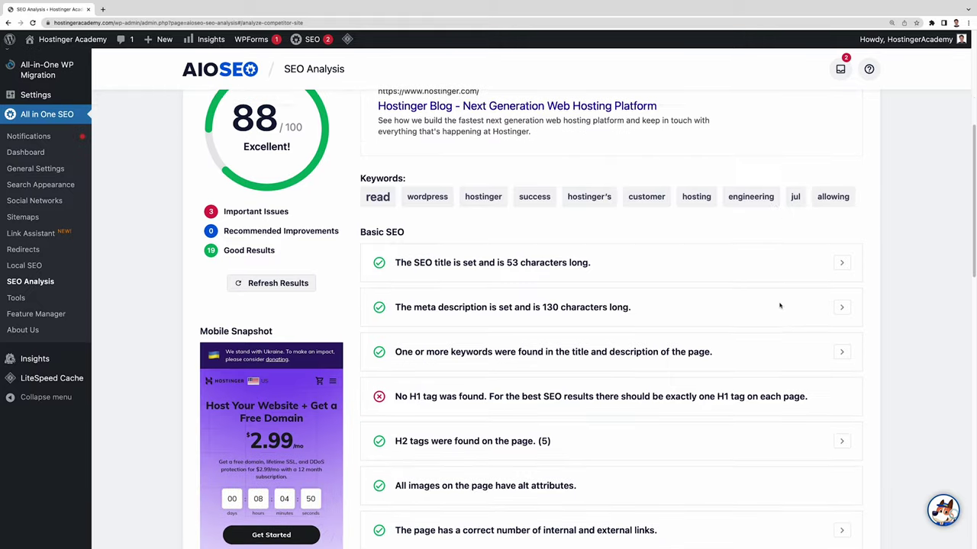
pyautogui.scroll(-4, 779, 306)
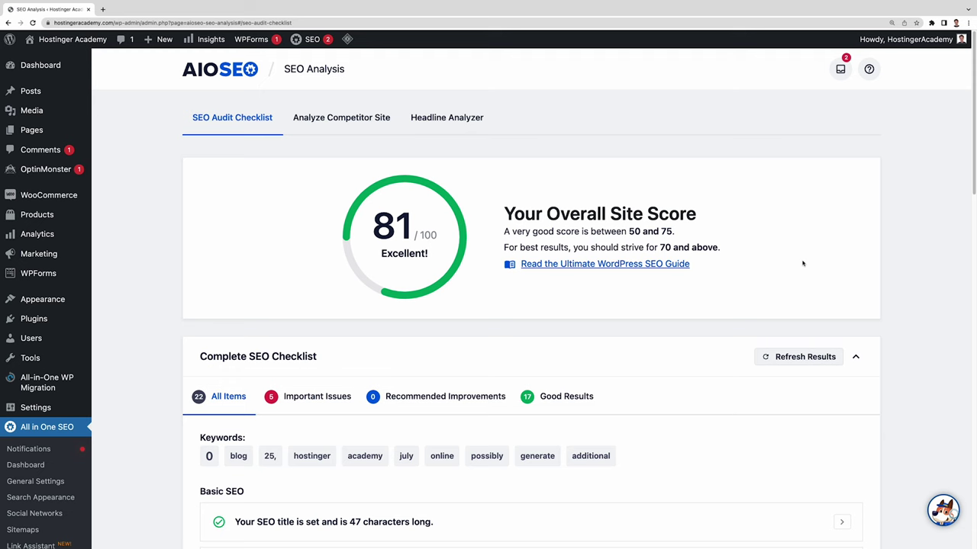
pyautogui.scroll(-5, 802, 264)
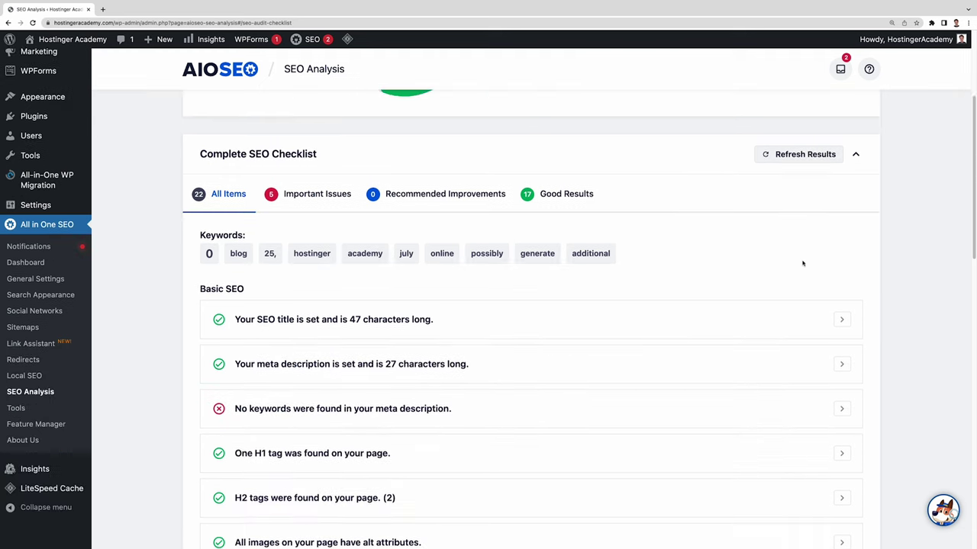
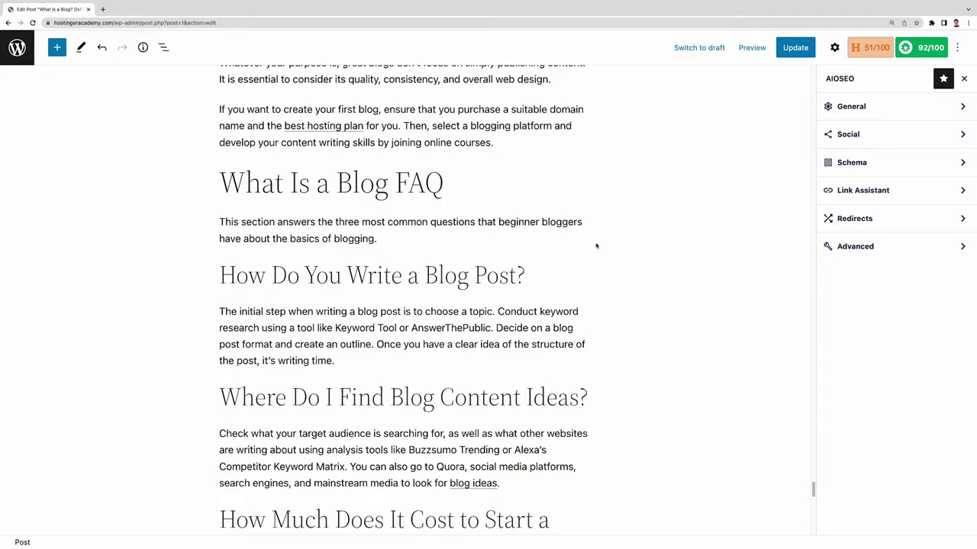
# Remove the Site Title and Separator tags from the blog post's SEO title, leaving "What is a blog? Find out here!".
pyautogui.scroll(-2, 597, 305)
pyautogui.scroll(-10, 597, 246)
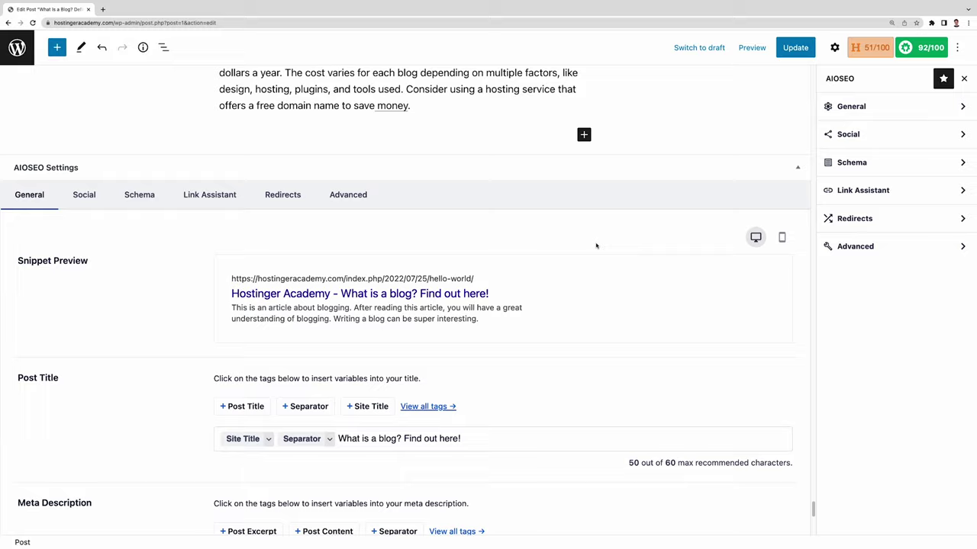
pyautogui.scroll(-1, 597, 246)
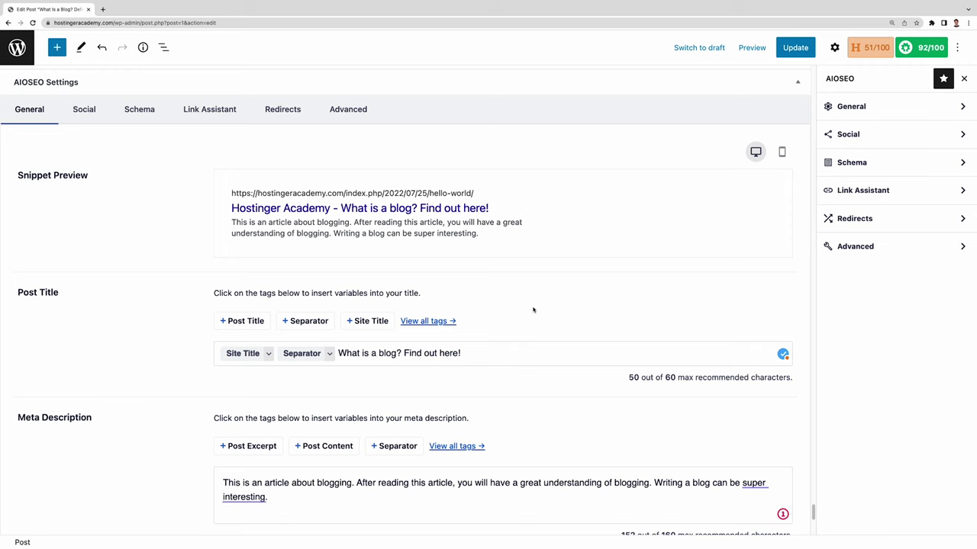
pyautogui.click(339, 355)
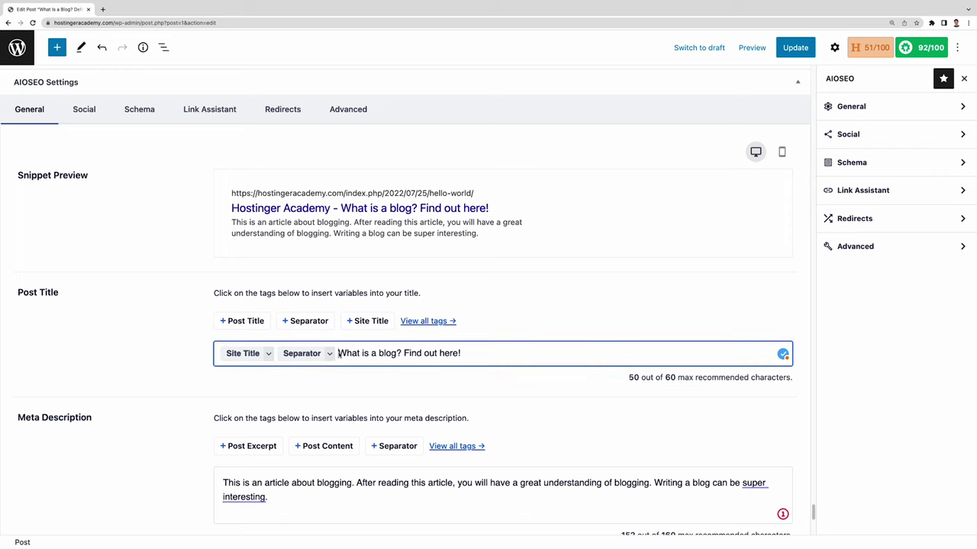
pyautogui.press('BackSpace')
pyautogui.press('BackSpace')
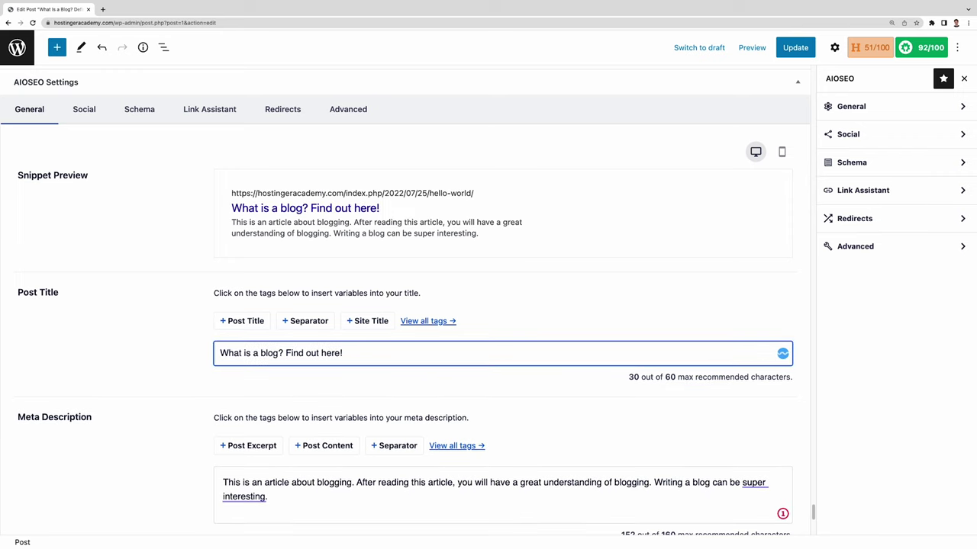
pyautogui.click(498, 390)
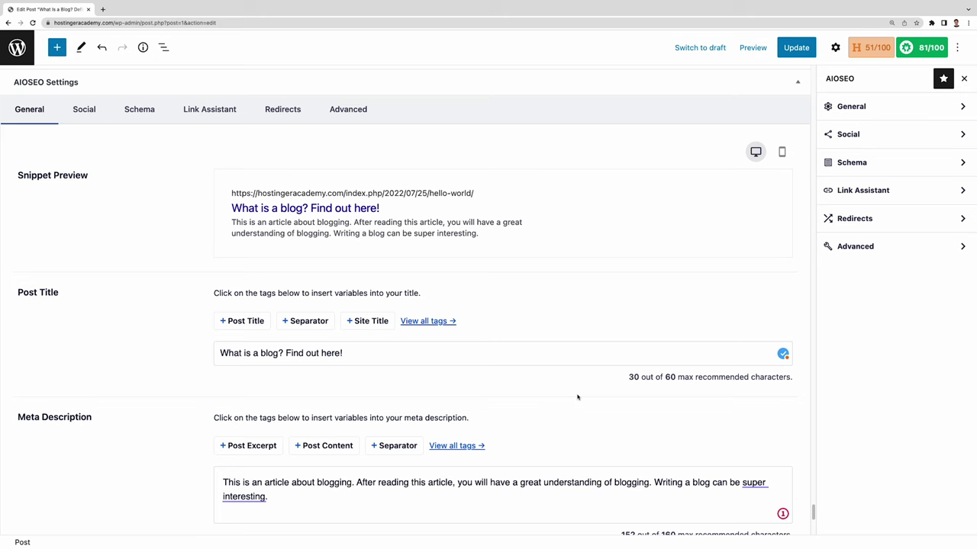
# Add "what is a blog" as the post's focus keyphrase.
pyautogui.scroll(-3, 577, 397)
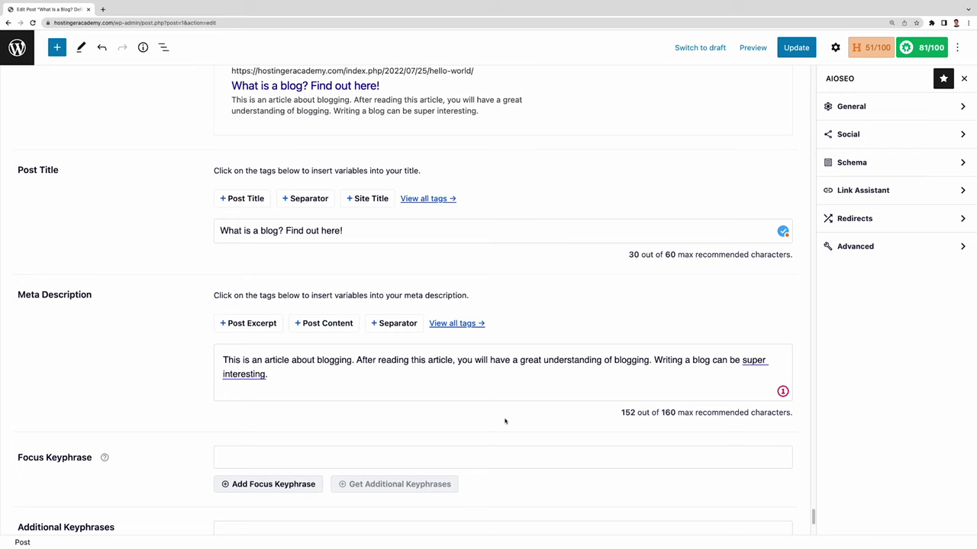
pyautogui.scroll(-2, 504, 421)
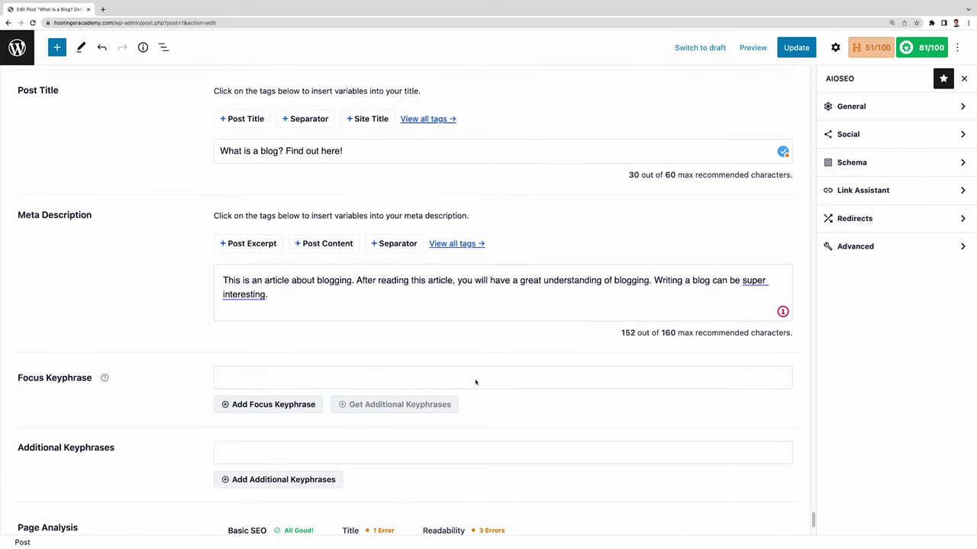
pyautogui.click(470, 380)
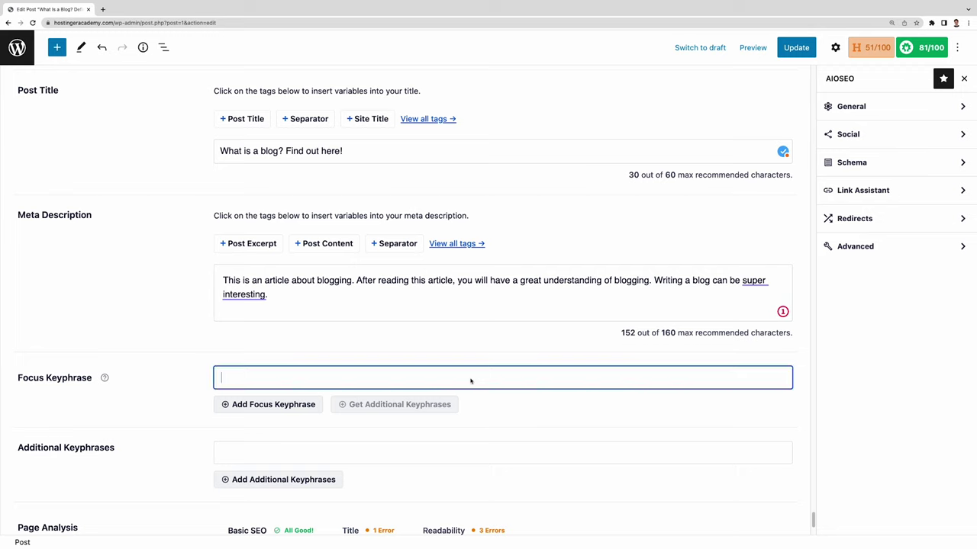
pyautogui.write('what is a')
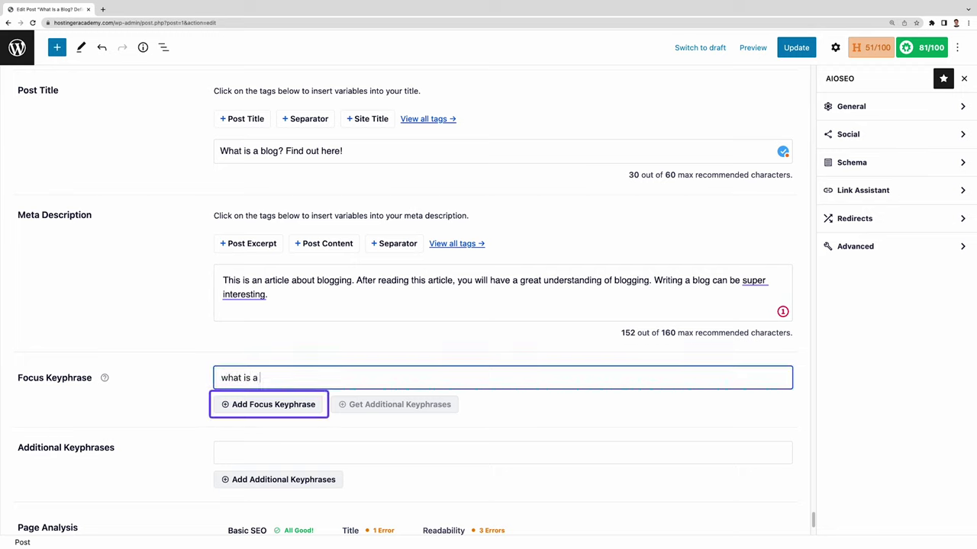
pyautogui.write(' blog')
pyautogui.press('Return')
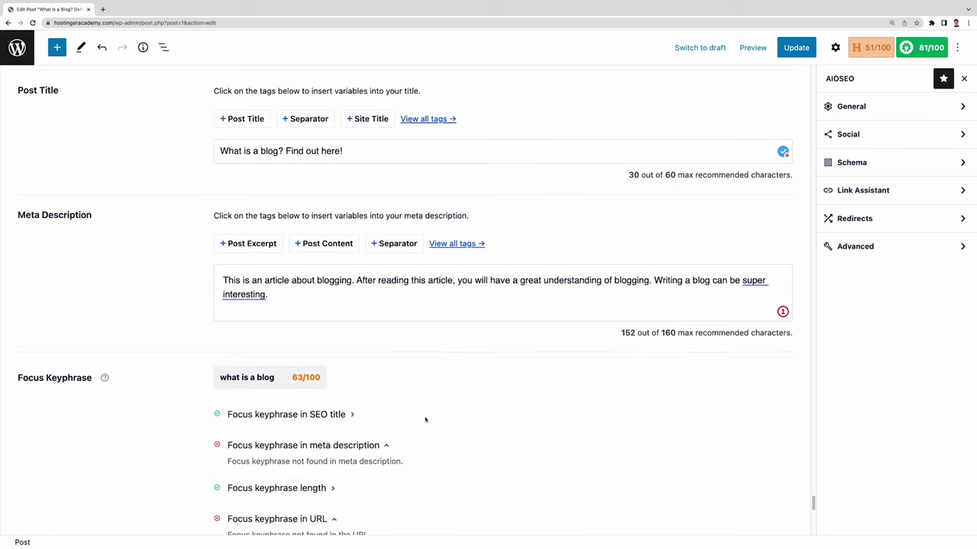
# Review the focus keyphrase checks, expanding the SEO title check and reading the meta description feedback.
pyautogui.scroll(-3, 425, 419)
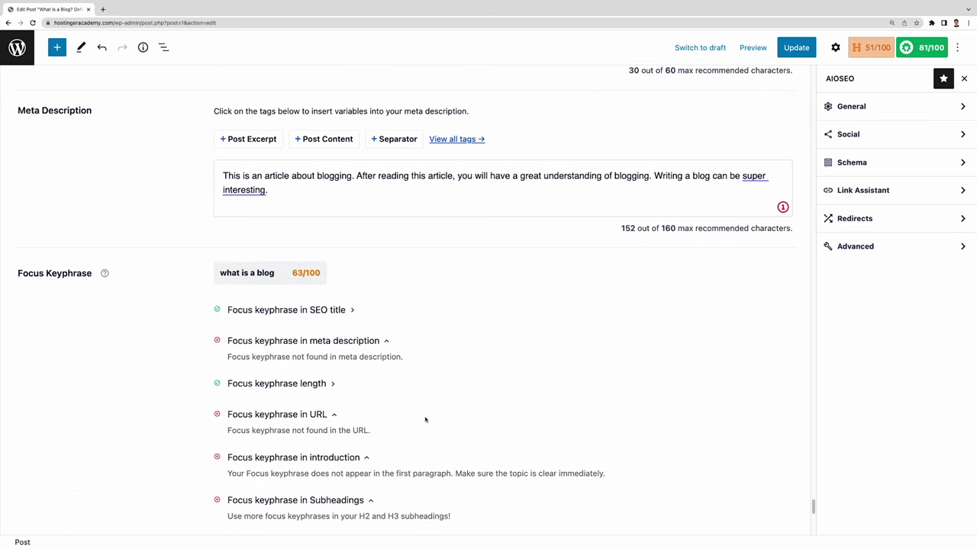
pyautogui.click(351, 310)
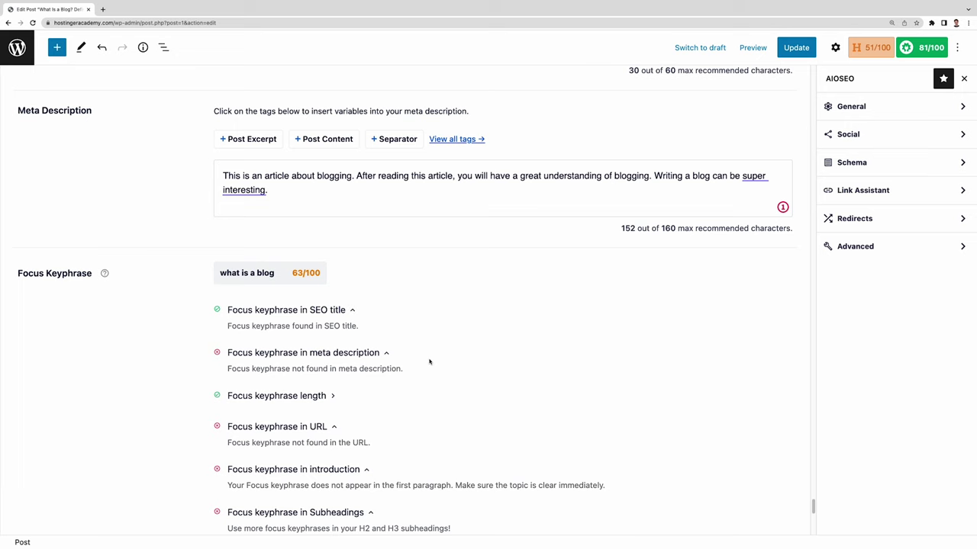
pyautogui.scroll(-1, 430, 362)
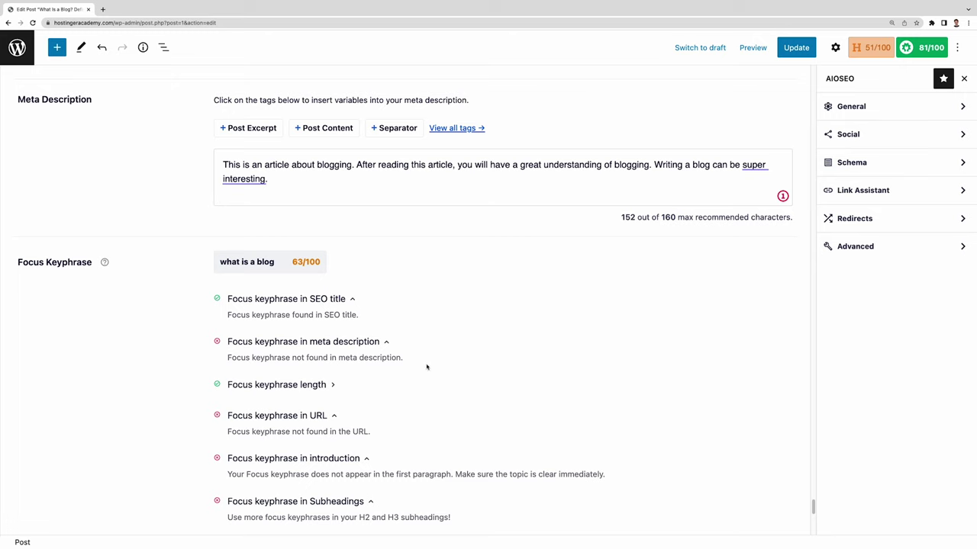
pyautogui.moveTo(403, 357); pyautogui.dragTo(226, 357)
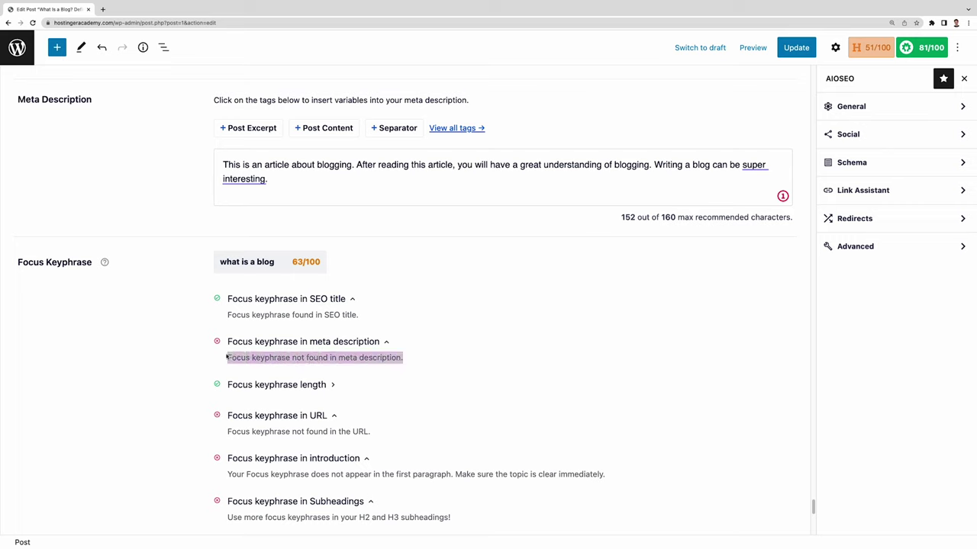
pyautogui.click(437, 377)
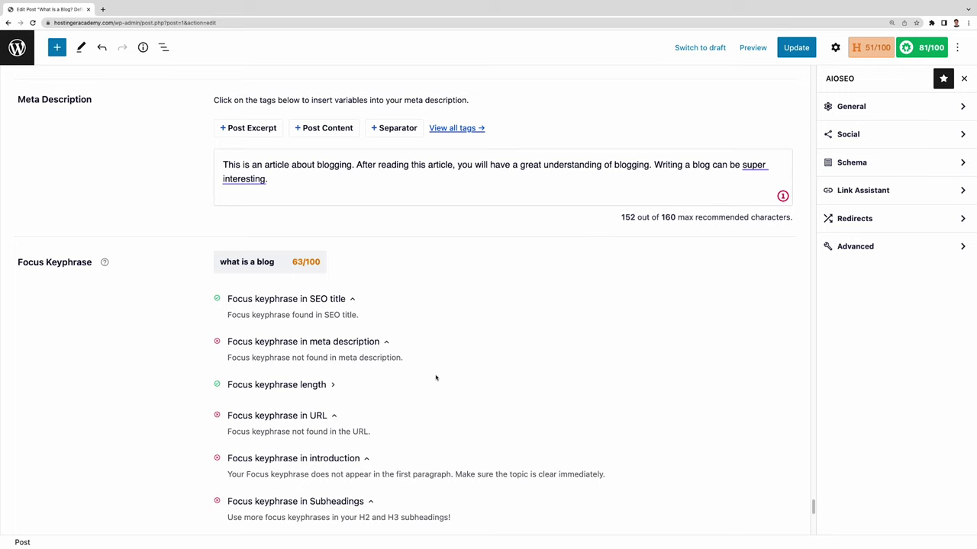
# Replace "blogging" with "what is a blog" after "understanding of" in the post's meta description.
pyautogui.click(649, 168)
pyautogui.press('BackSpace')
pyautogui.press('BackSpace')
pyautogui.press('BackSpace')
pyautogui.press('BackSpace')
pyautogui.press('BackSpace')
pyautogui.press('BackSpace')
pyautogui.press('BackSpace')
pyautogui.press('BackSpace')
pyautogui.write('what is a blog')
pyautogui.click(662, 268)
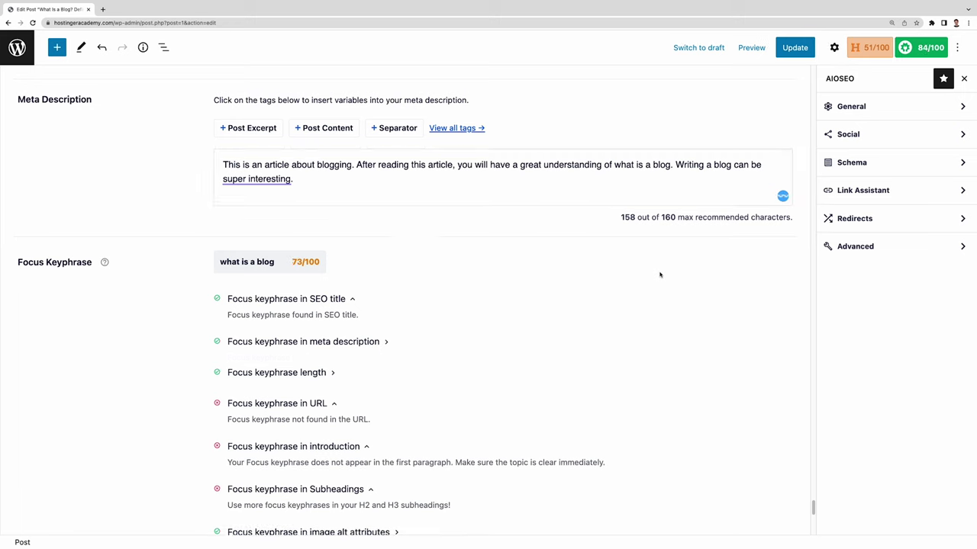
# Examine the remaining focus keyphrase checks and the Page Analysis results for Basic SEO, Title and Readability.
pyautogui.scroll(-1, 393, 394)
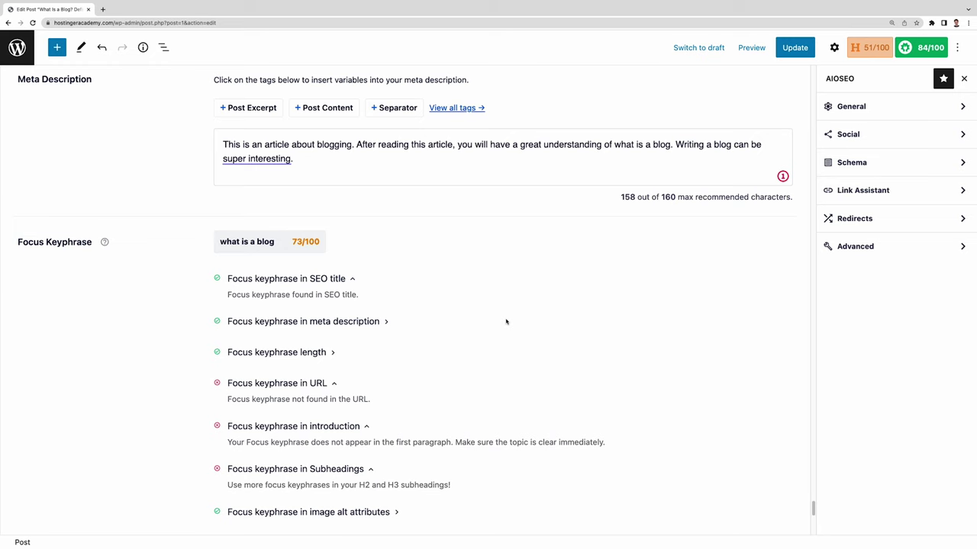
pyautogui.scroll(-5, 506, 321)
pyautogui.scroll(-2, 505, 321)
pyautogui.scroll(-1, 505, 321)
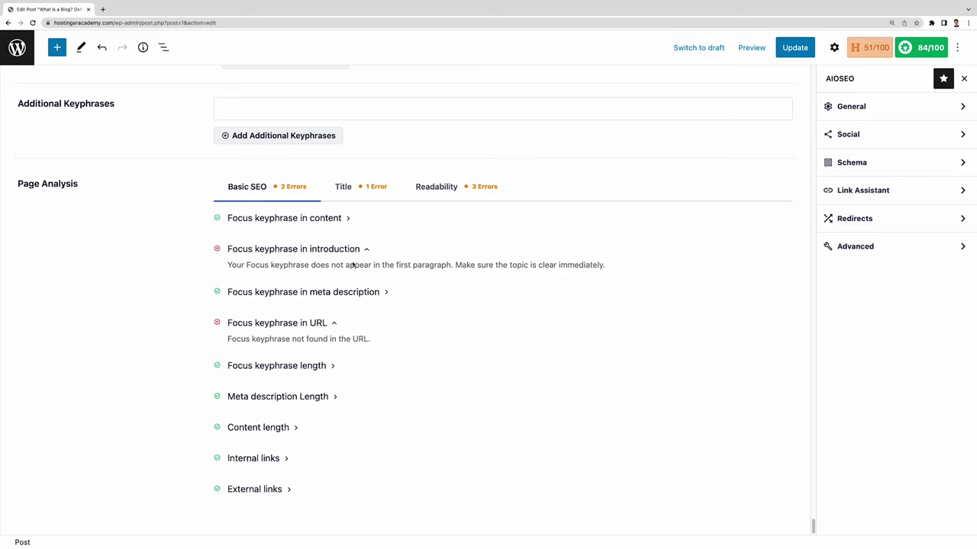
pyautogui.click(391, 182)
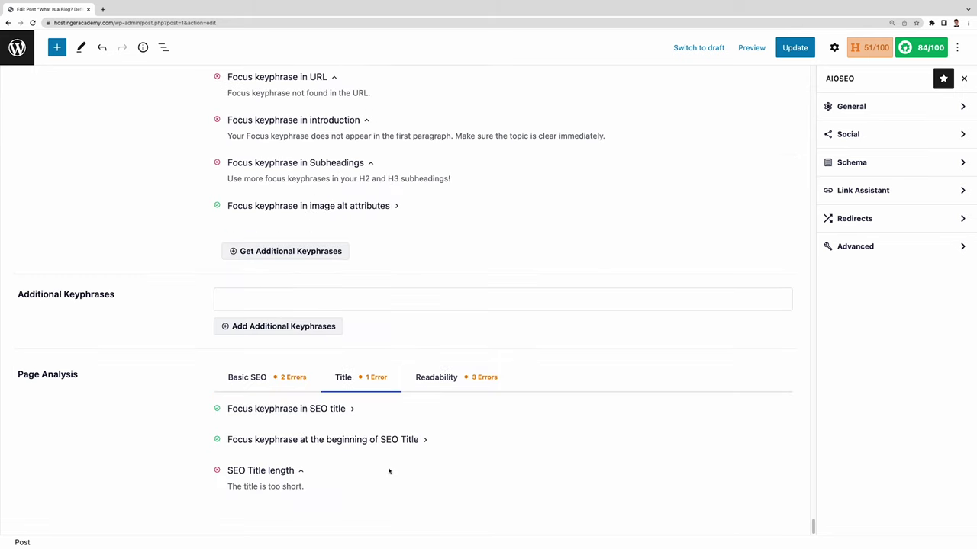
pyautogui.click(439, 376)
pyautogui.scroll(-1, 503, 463)
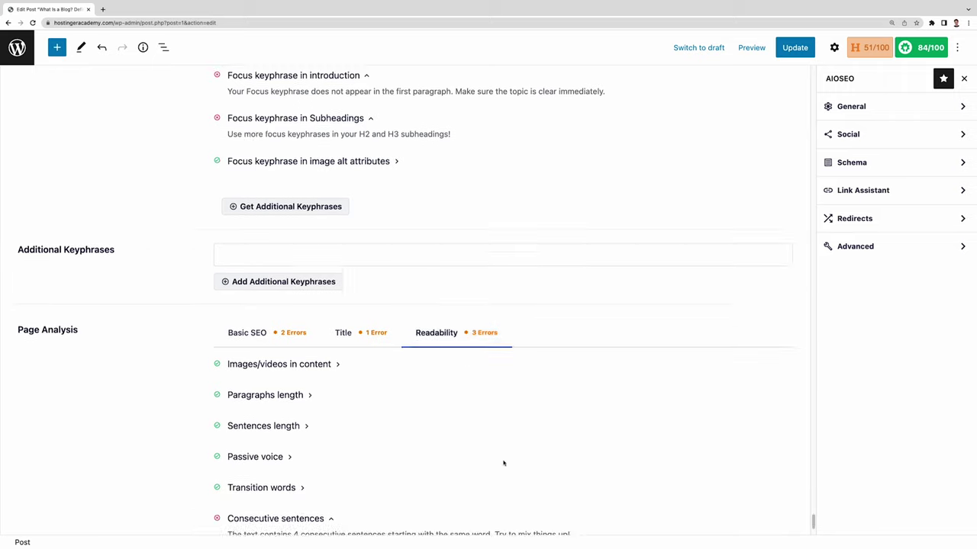
pyautogui.scroll(-3, 502, 463)
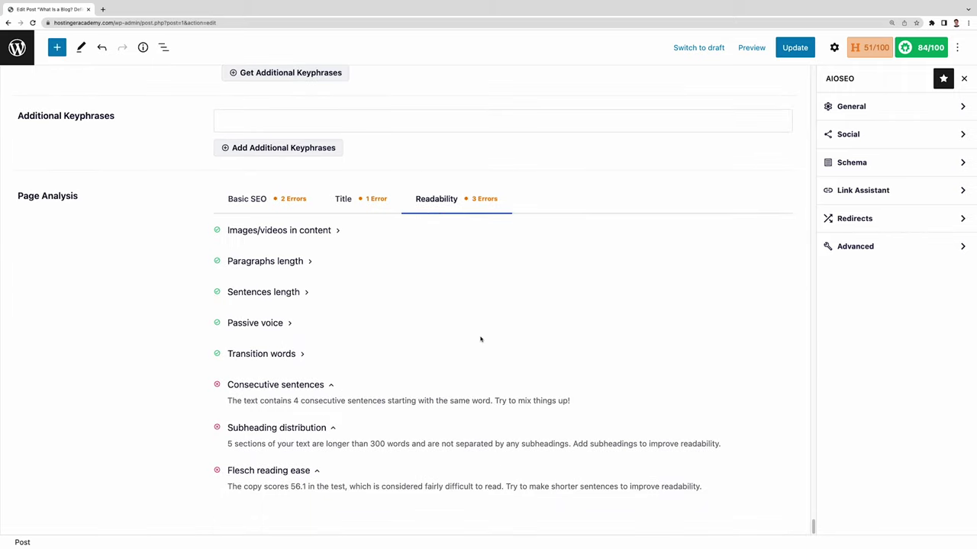
# Review the post's Twitter and Facebook previews along with their title, description and image source settings.
pyautogui.scroll(15, 479, 339)
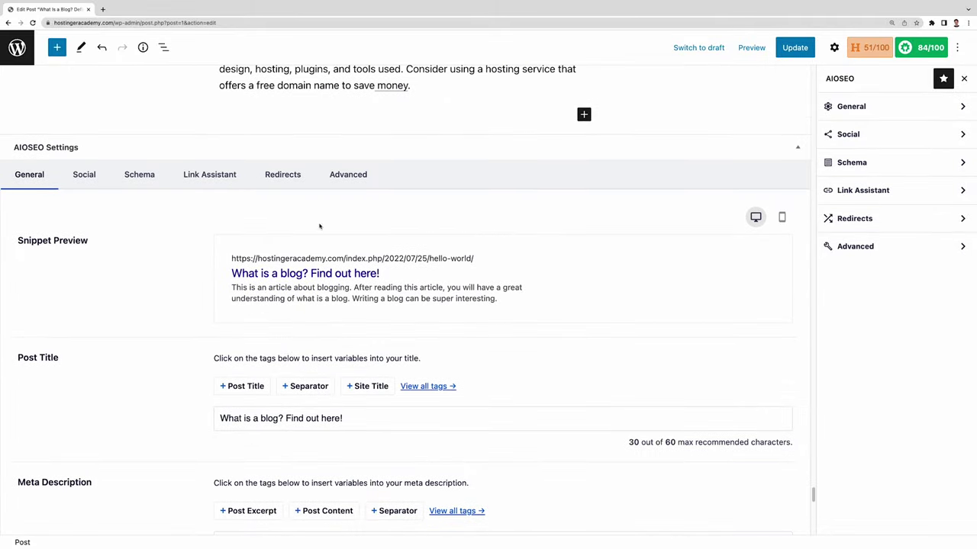
pyautogui.click(86, 180)
pyautogui.scroll(-5, 367, 253)
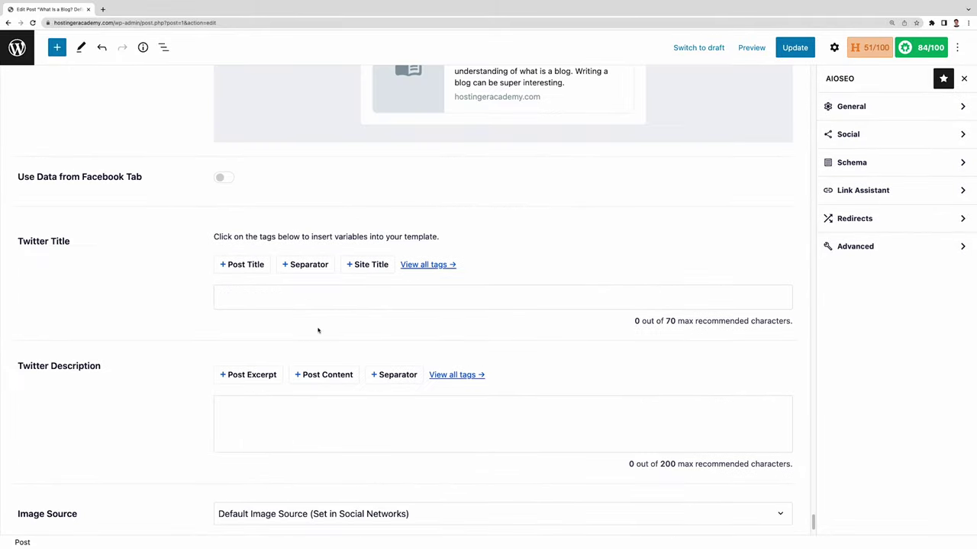
pyautogui.scroll(4, 318, 331)
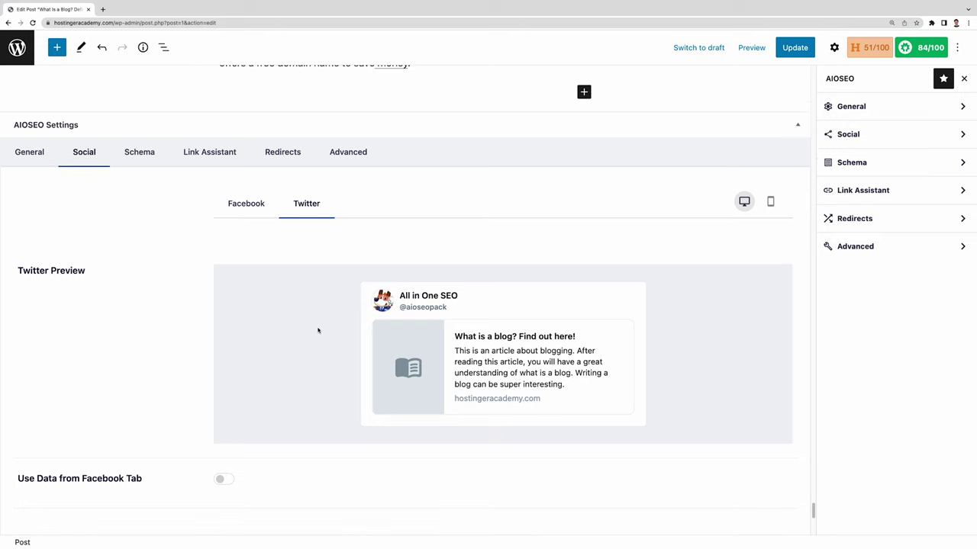
pyautogui.click(245, 203)
pyautogui.scroll(-5, 359, 263)
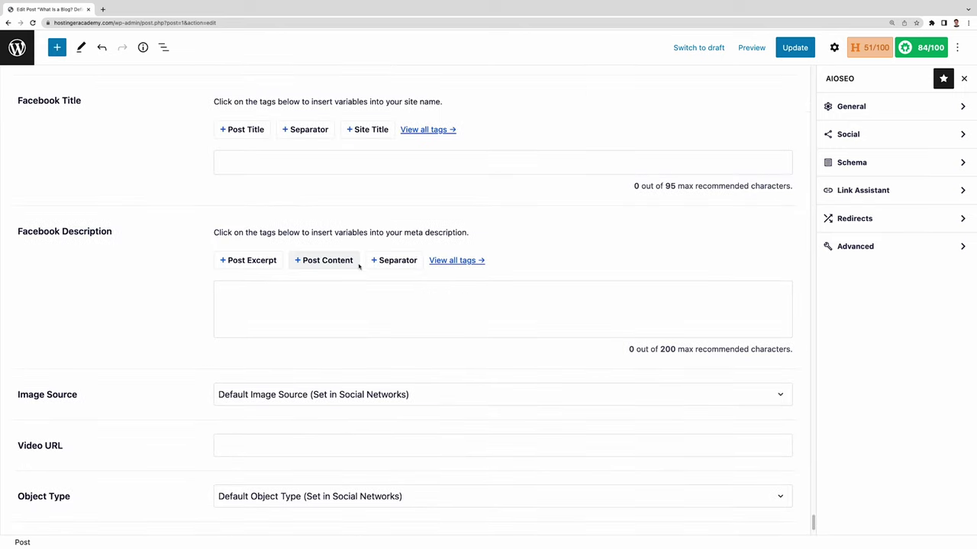
pyautogui.scroll(4, 356, 270)
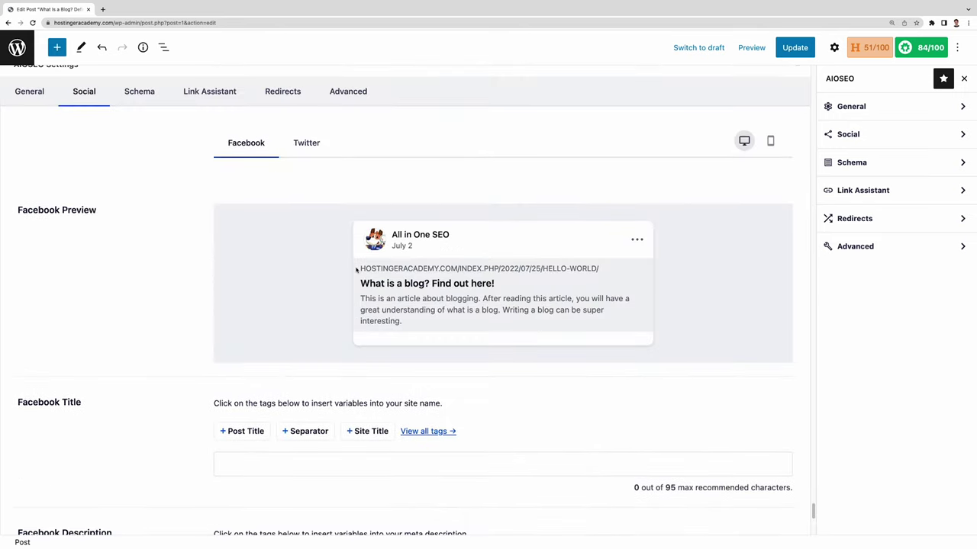
# View the available schema types for the post without choosing a different one.
pyautogui.click(139, 92)
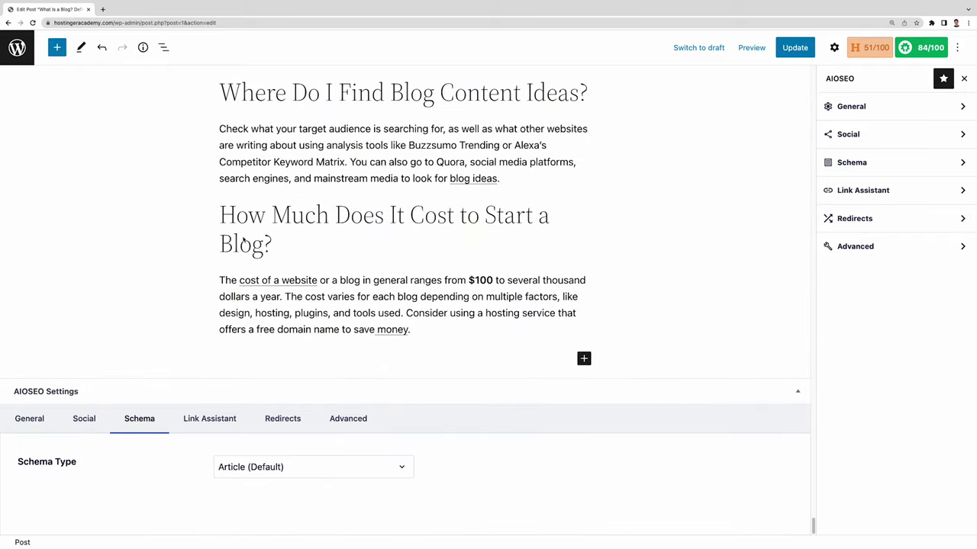
pyautogui.click(389, 472)
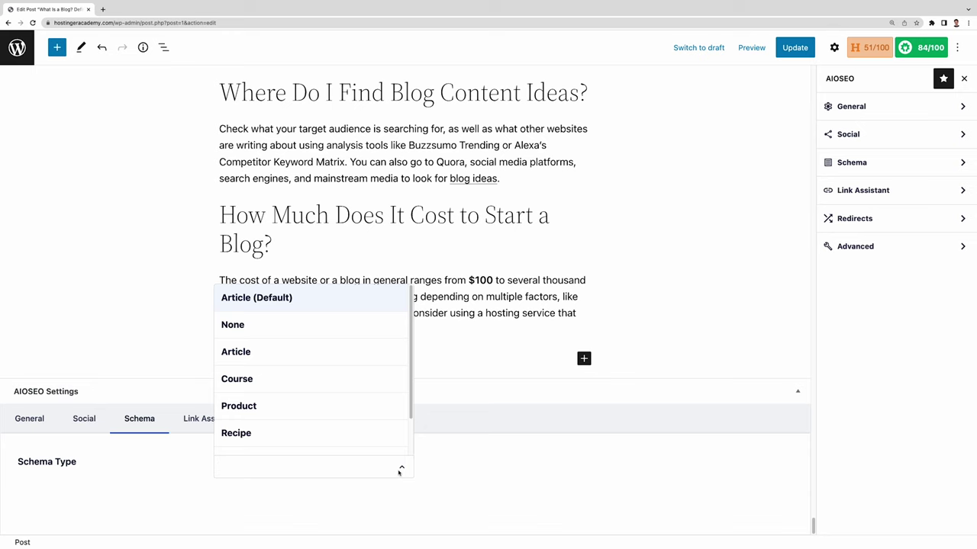
pyautogui.click(399, 471)
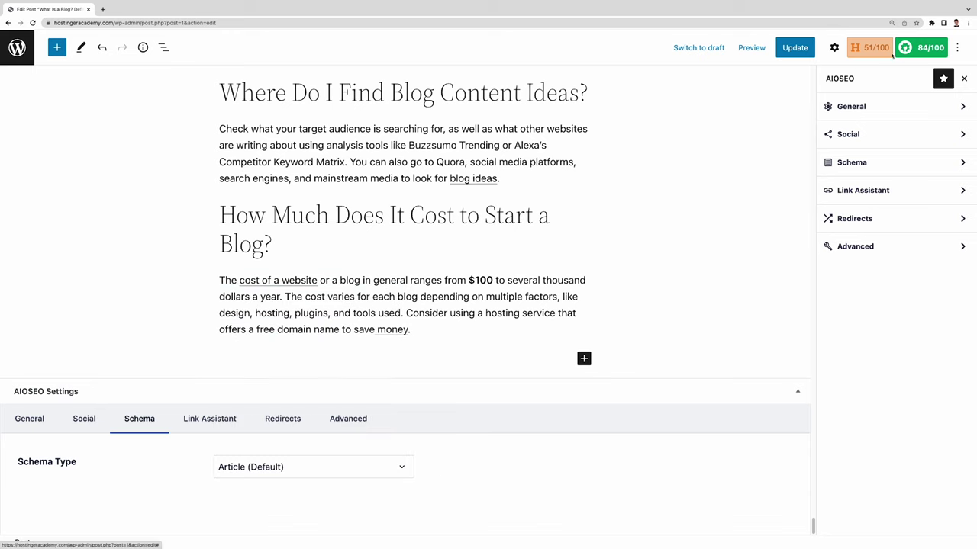
# Examine the Headline Analyzer's score, word balance, sentiment, headline type and character count for the post's headline.
pyautogui.click(881, 50)
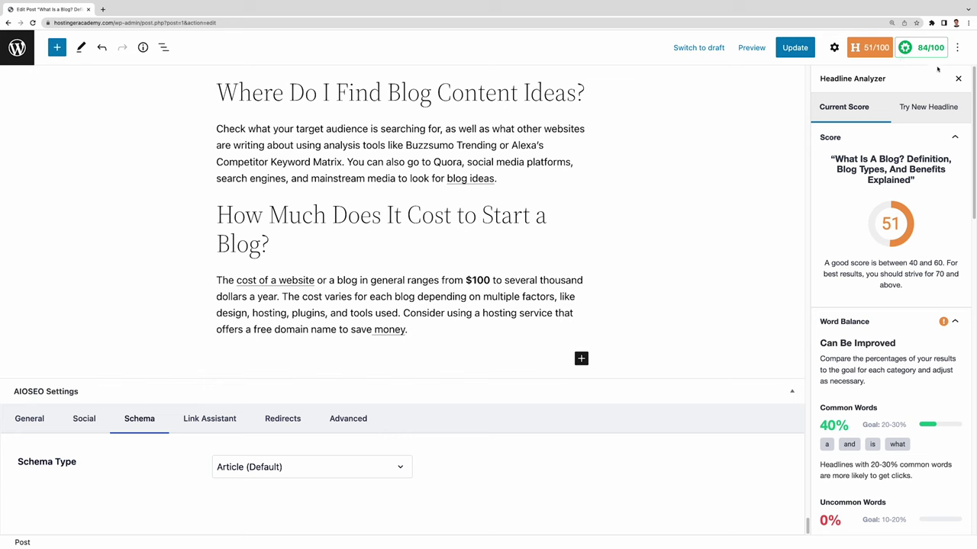
pyautogui.click(930, 53)
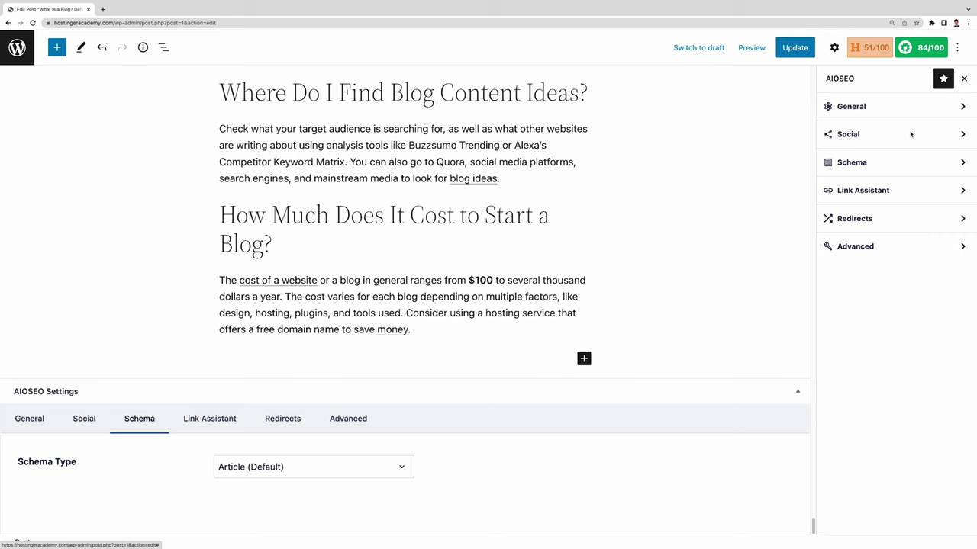
pyautogui.click(891, 48)
pyautogui.scroll(-2, 892, 192)
pyautogui.scroll(-3, 891, 192)
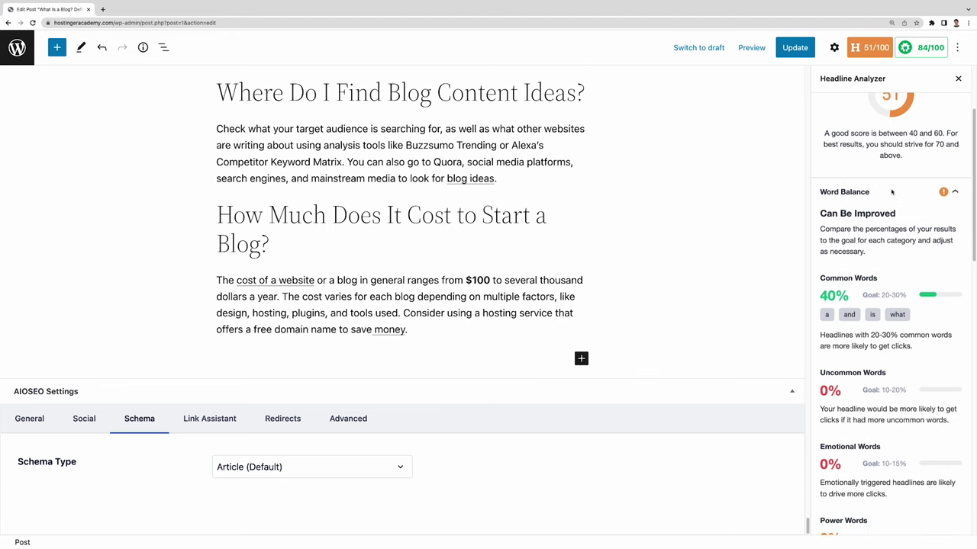
pyautogui.scroll(-3, 891, 192)
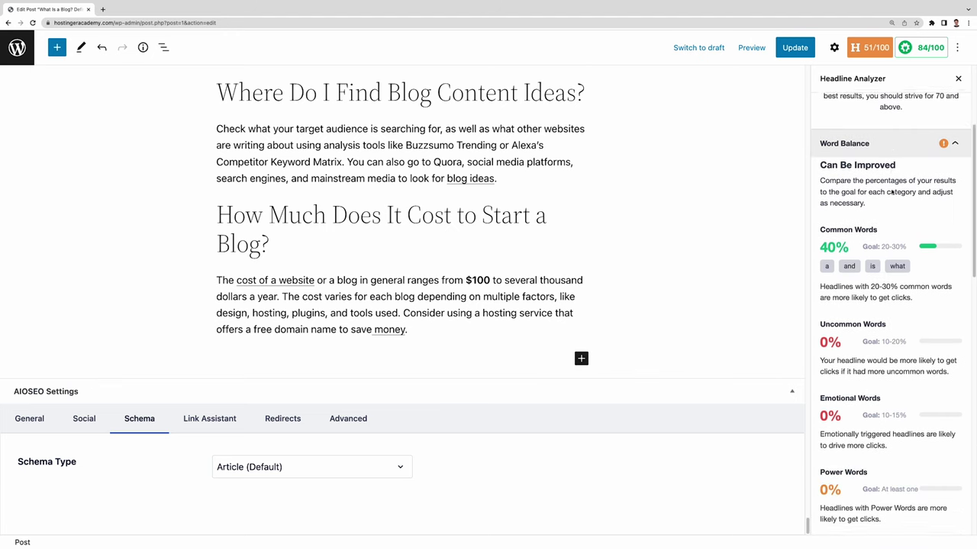
pyautogui.scroll(-2, 891, 191)
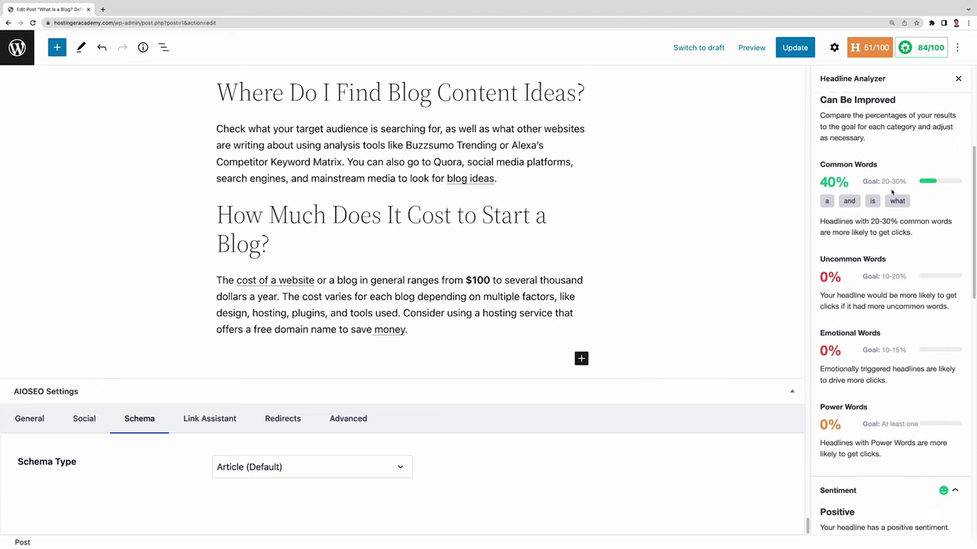
pyautogui.scroll(-5, 891, 191)
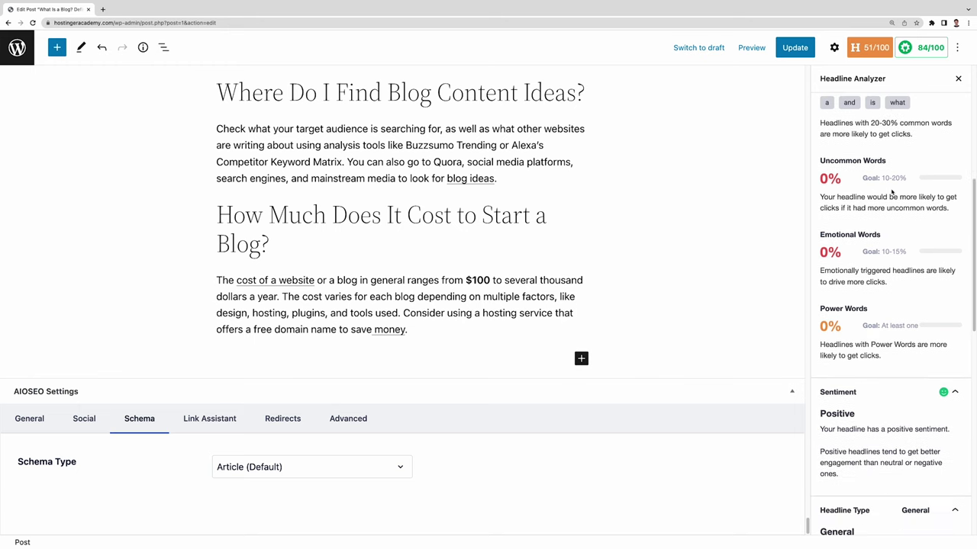
pyautogui.scroll(-2, 891, 192)
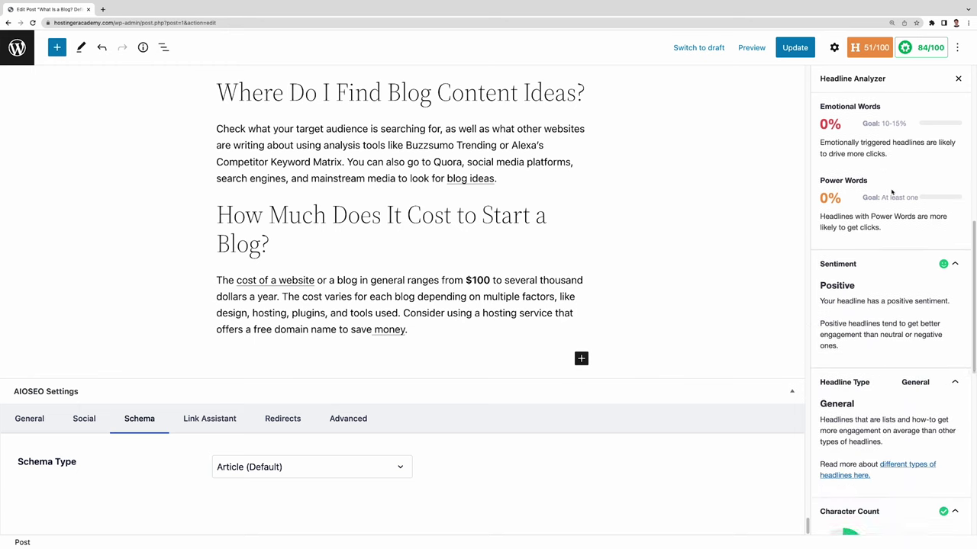
pyautogui.scroll(-1, 891, 191)
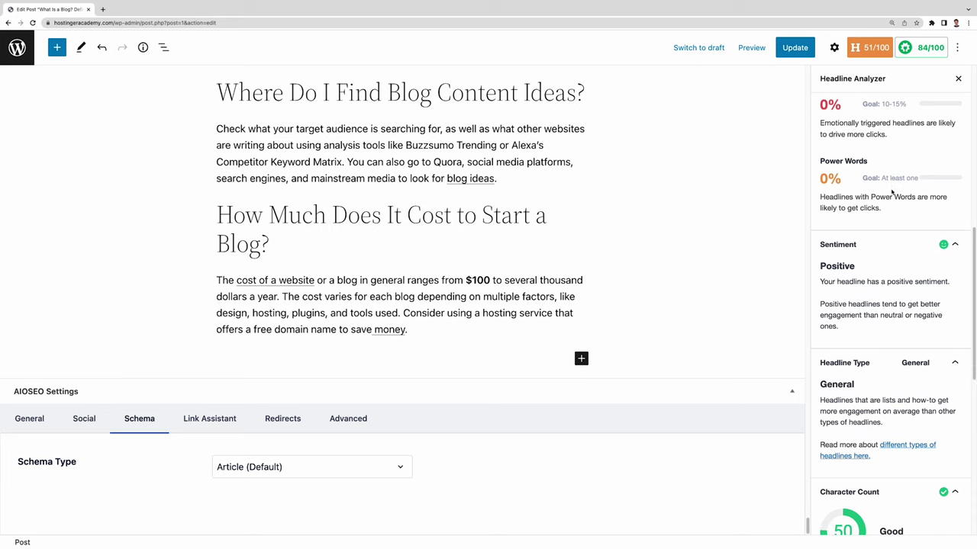